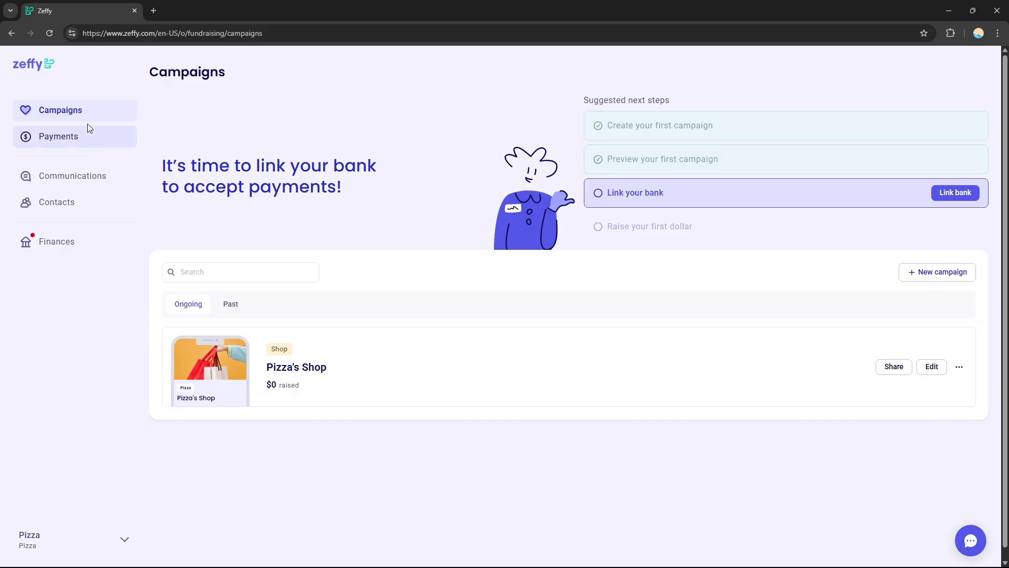
Create a new campaign of the Auction type.
click(932, 278)
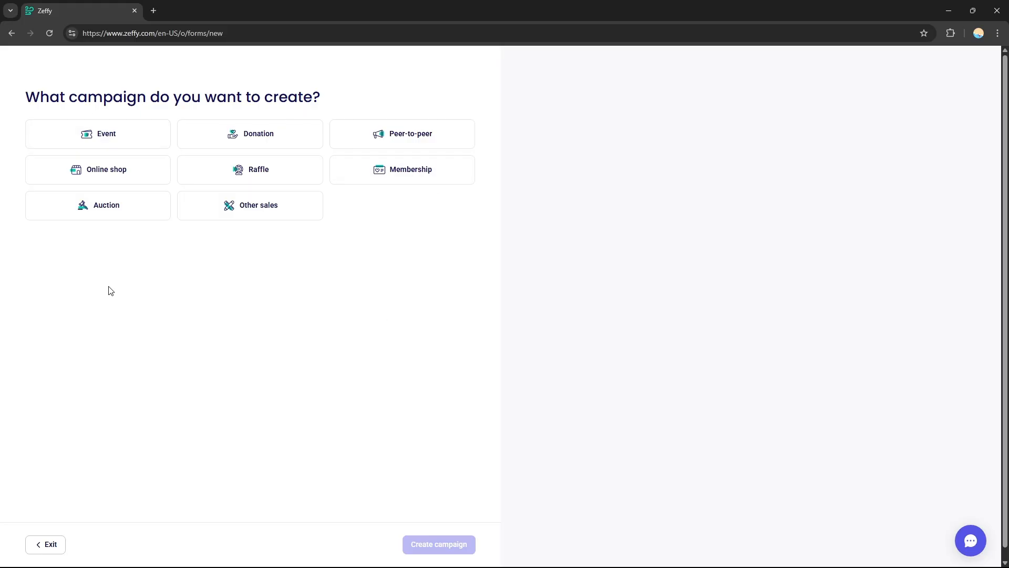
click(73, 212)
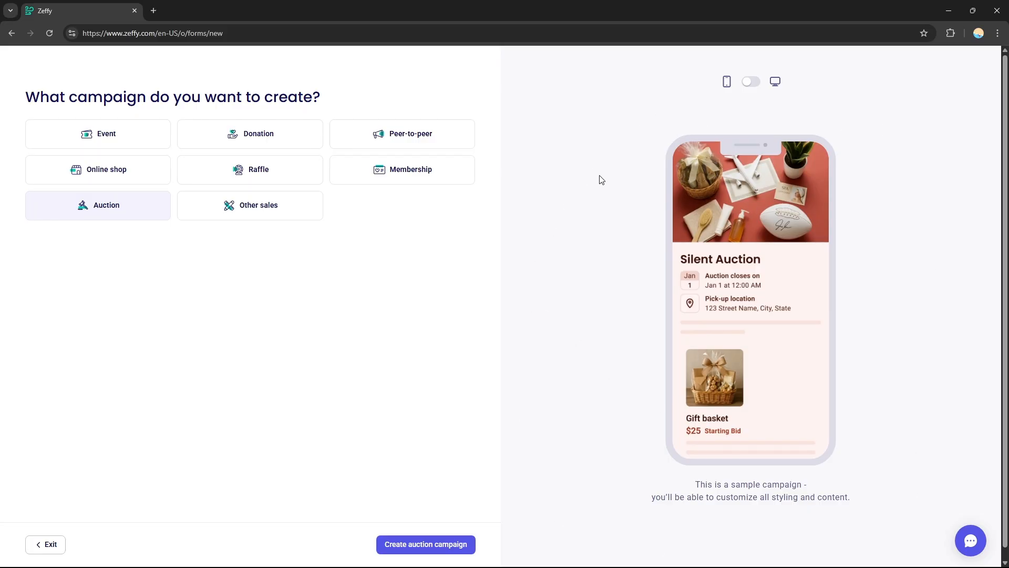
click(403, 547)
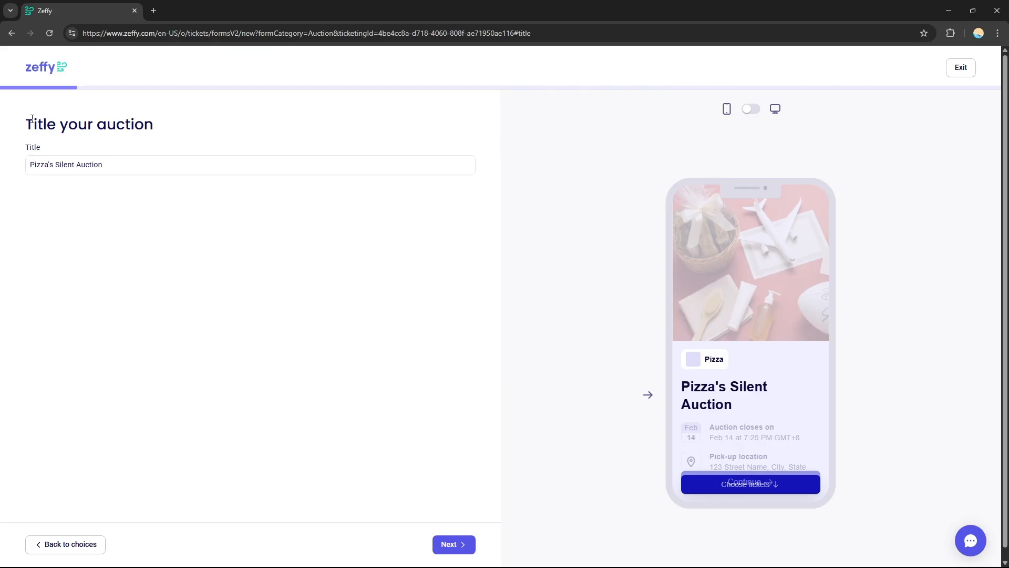
Keep the auction title "Pizza's Silent Auction" and continue to the closing date settings.
click(104, 170)
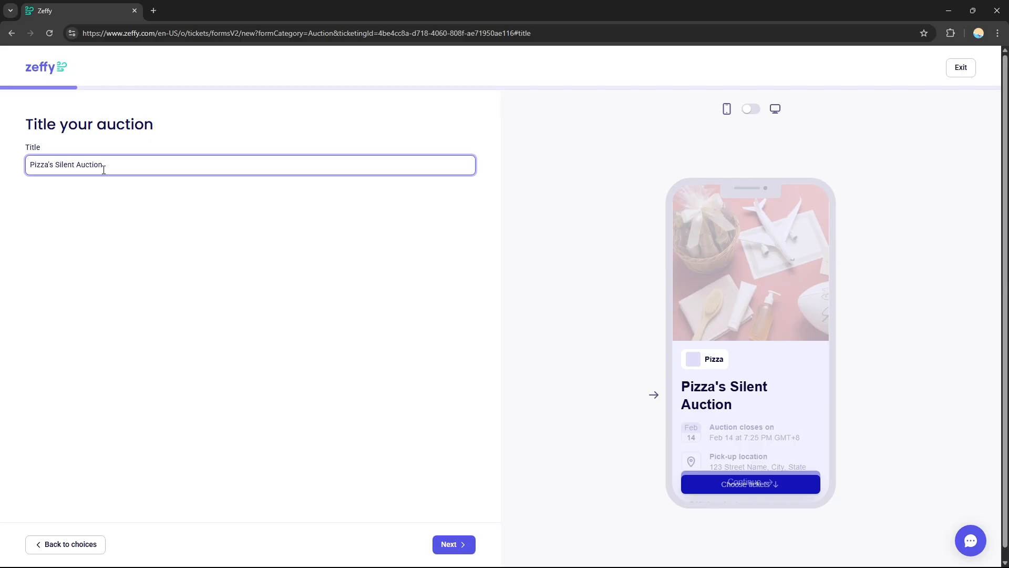
click(117, 176)
drag(110, 169, 13, 176)
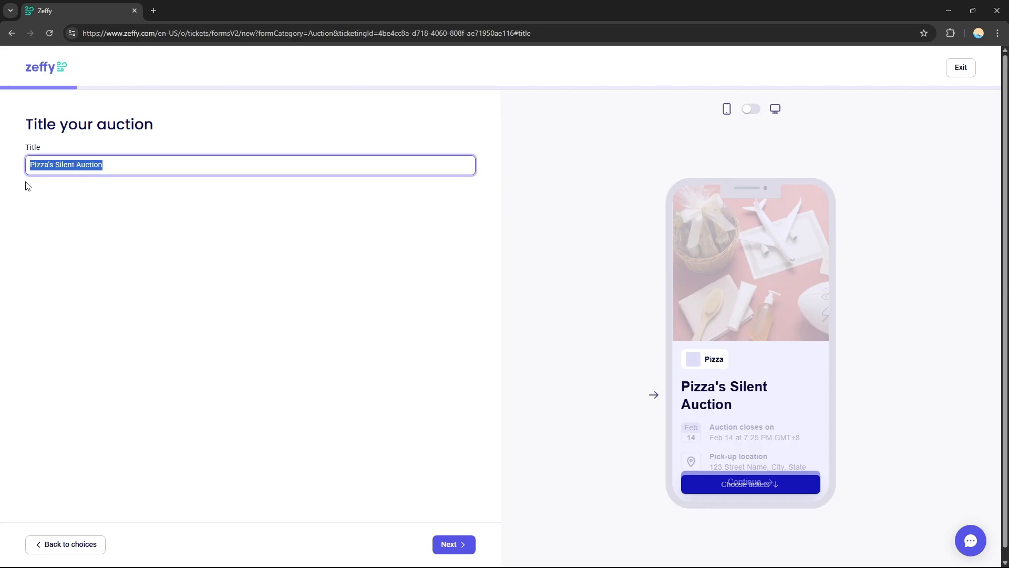
click(27, 186)
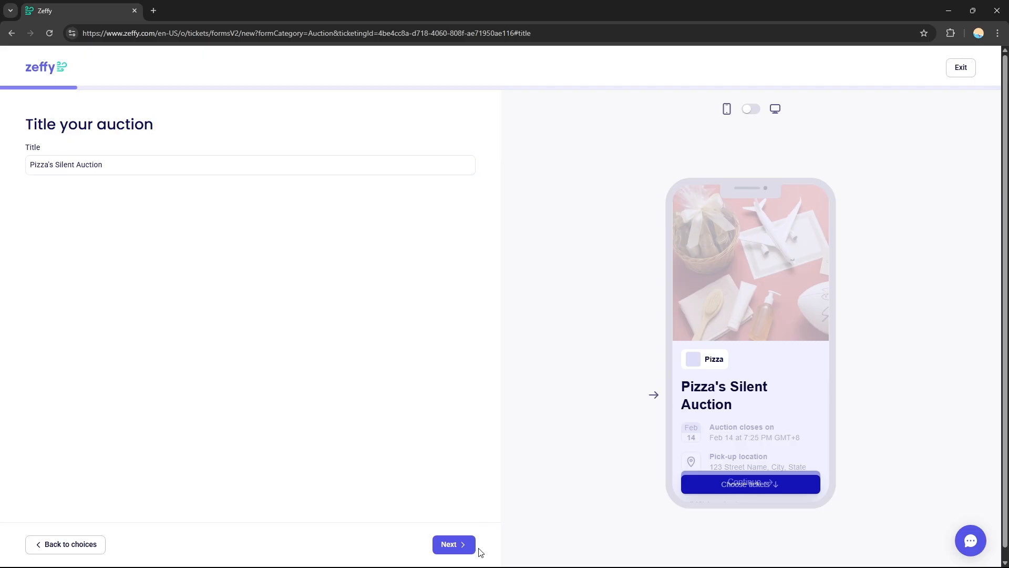
click(450, 544)
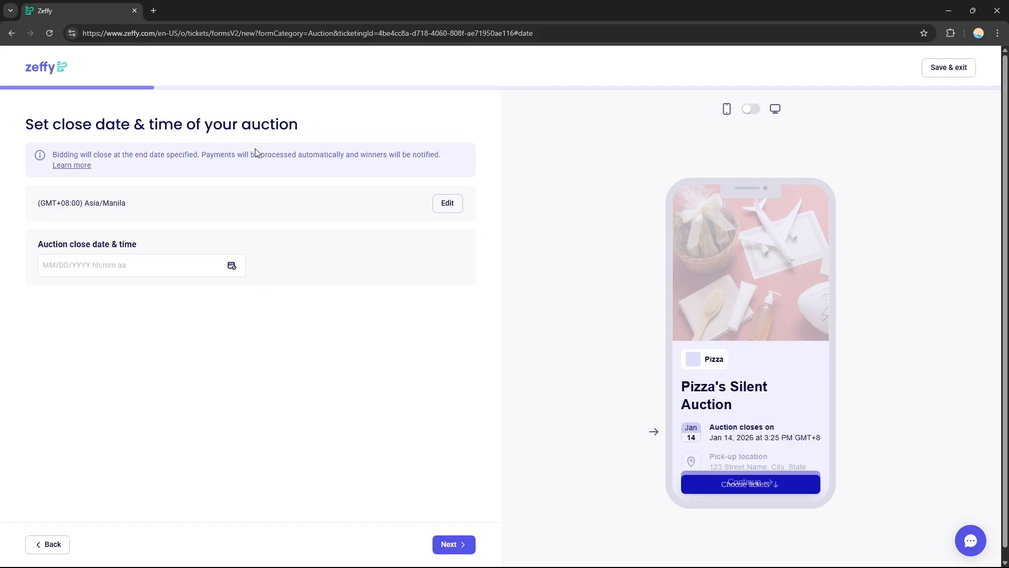
Keep the Asia/Manila timezone and set the auction close date and time to 01/16/2026 02:15 AM.
click(447, 203)
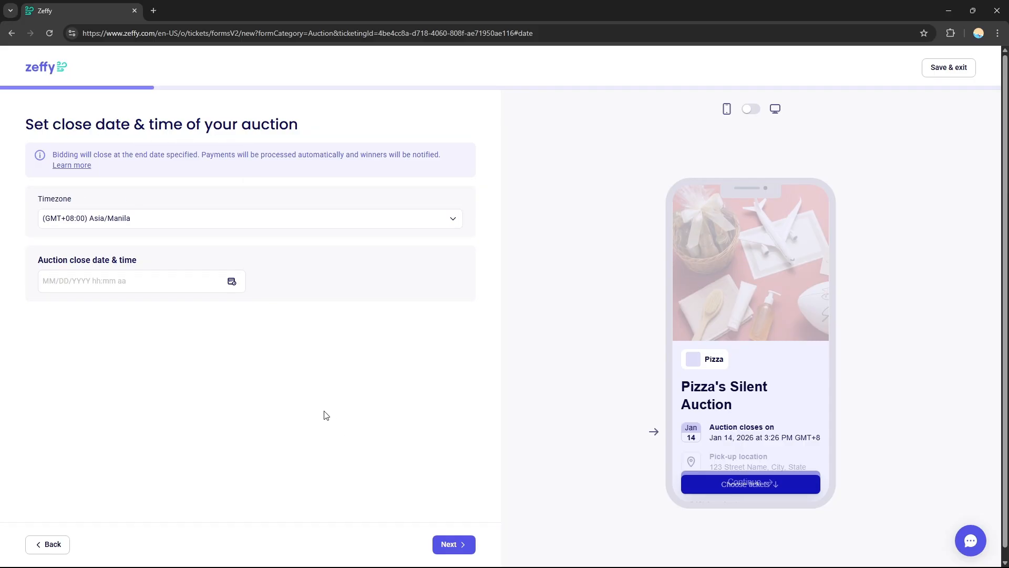
click(452, 218)
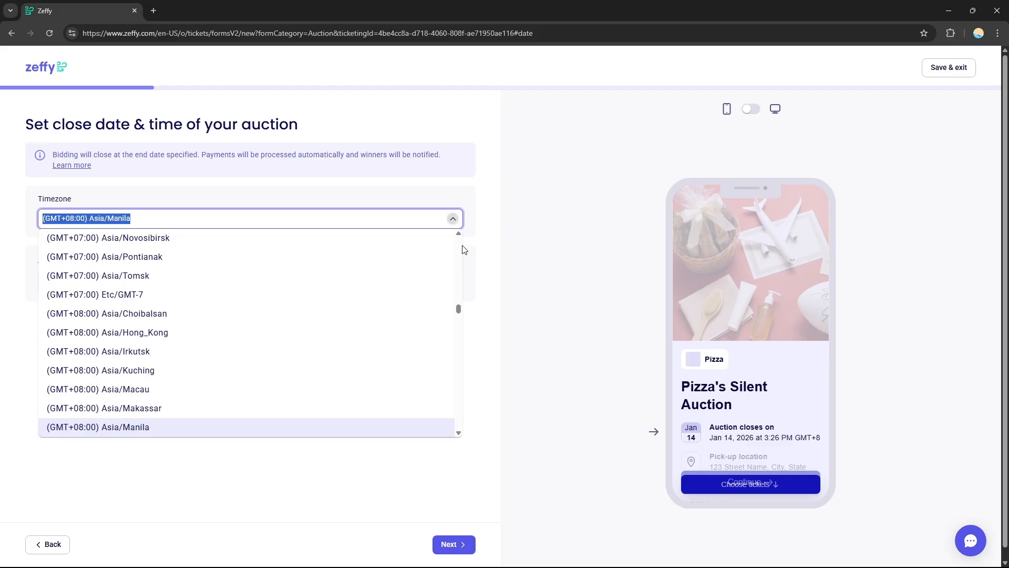
drag(462, 311, 459, 239)
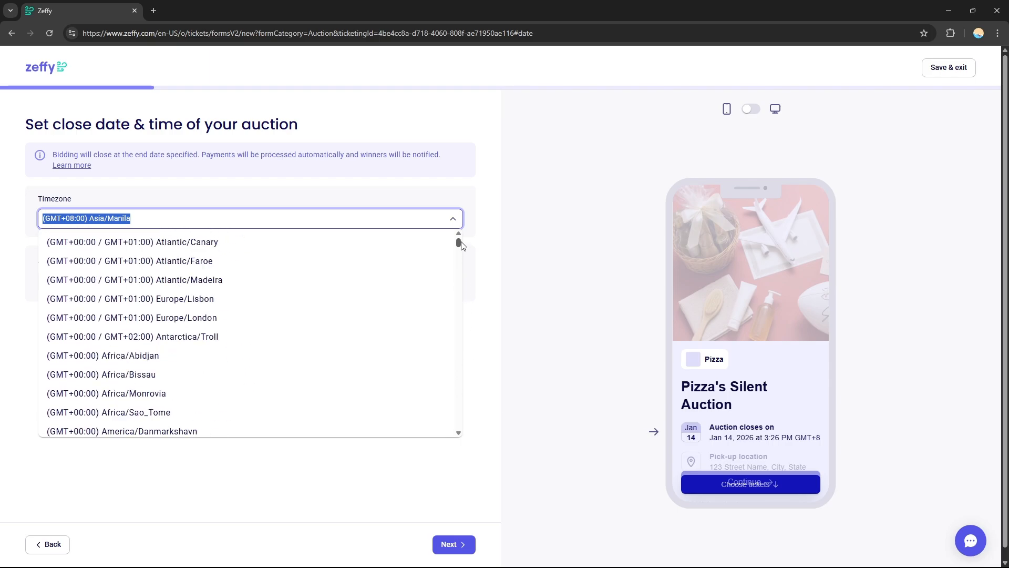
click(491, 259)
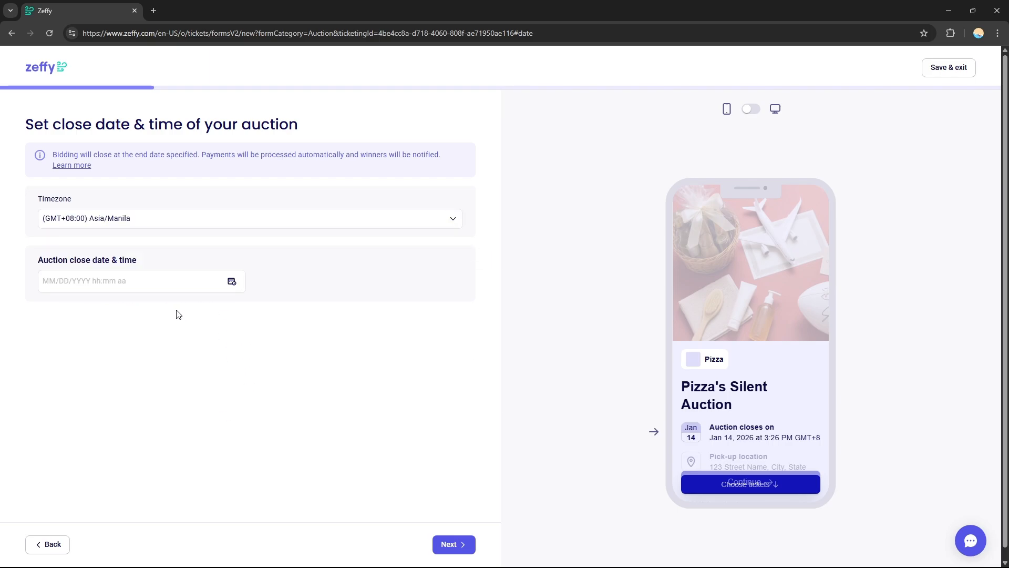
click(65, 280)
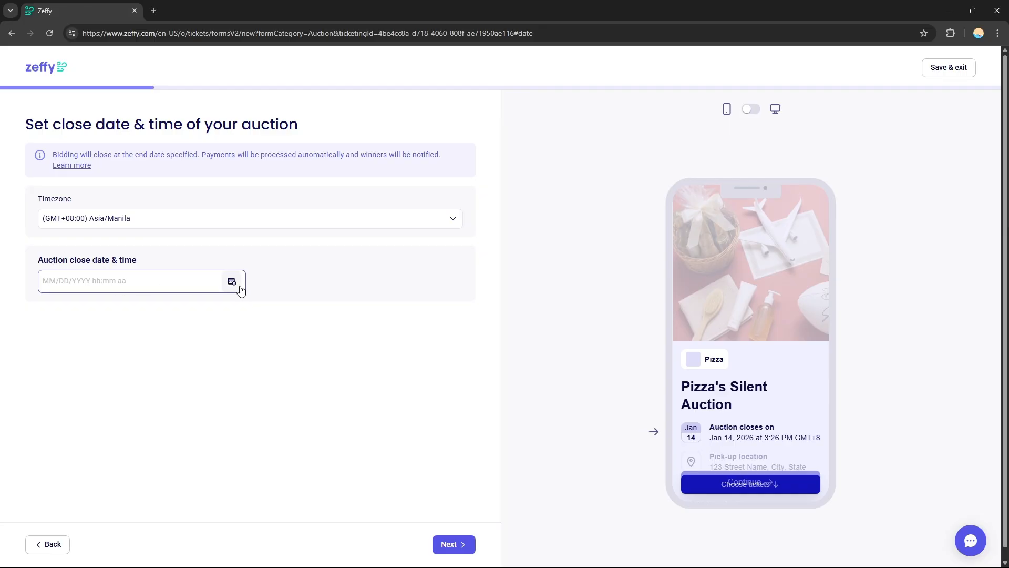
click(205, 281)
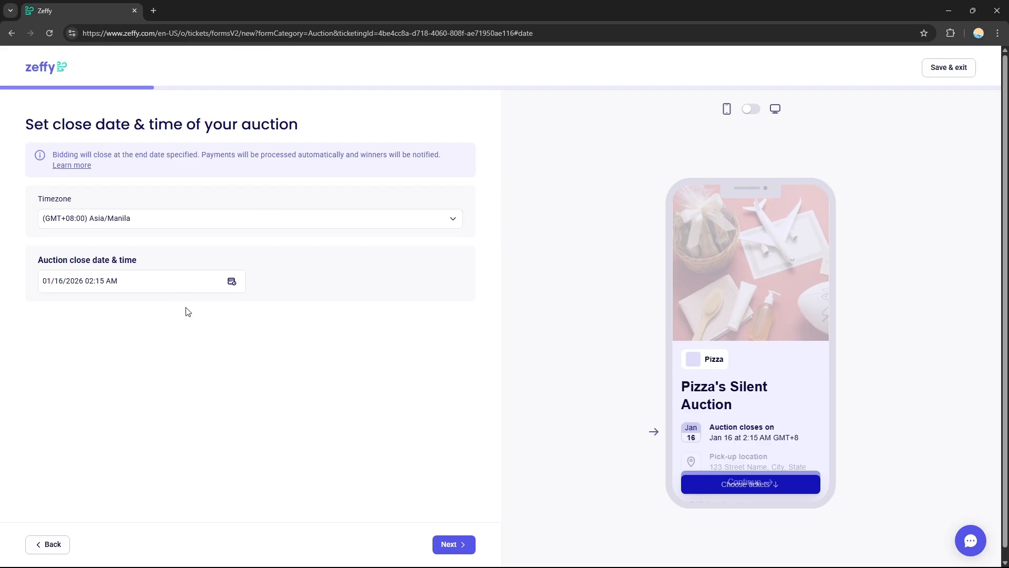
click(457, 545)
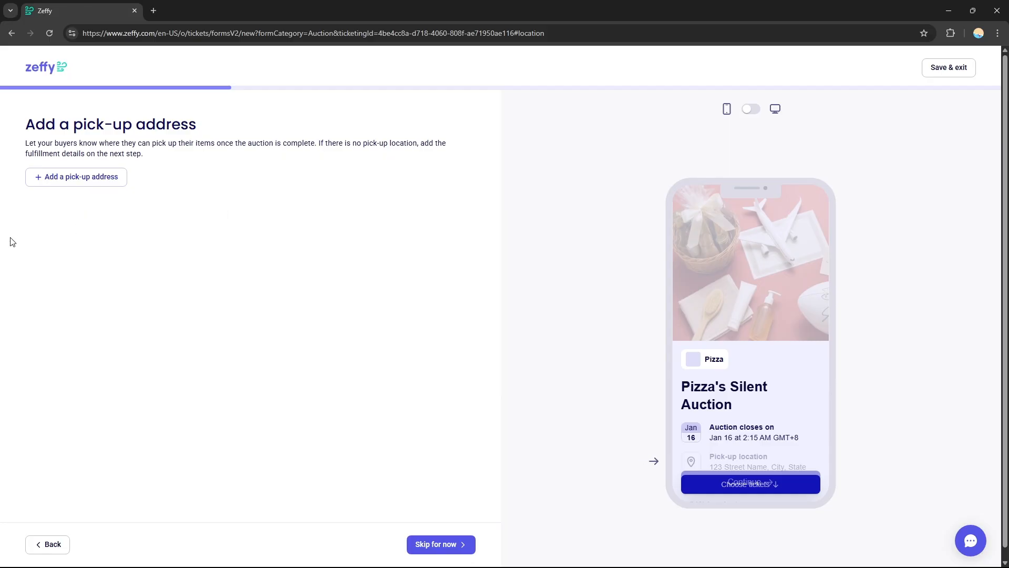
Add Atlanta, GA, USA as the auction's pick-up address and continue to the description.
click(69, 182)
click(74, 208)
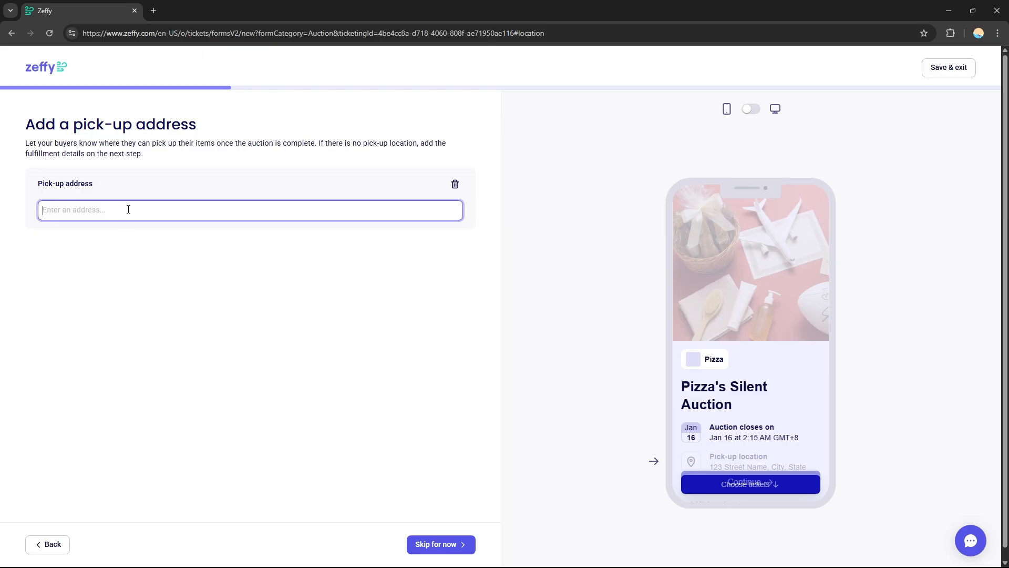
text(asdas dsdfvaasdv)
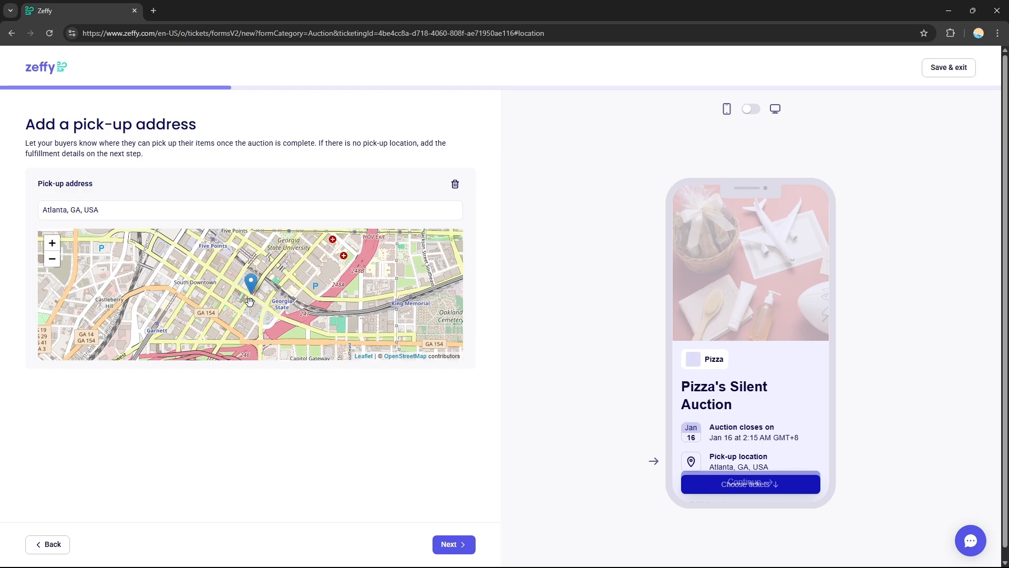
click(452, 544)
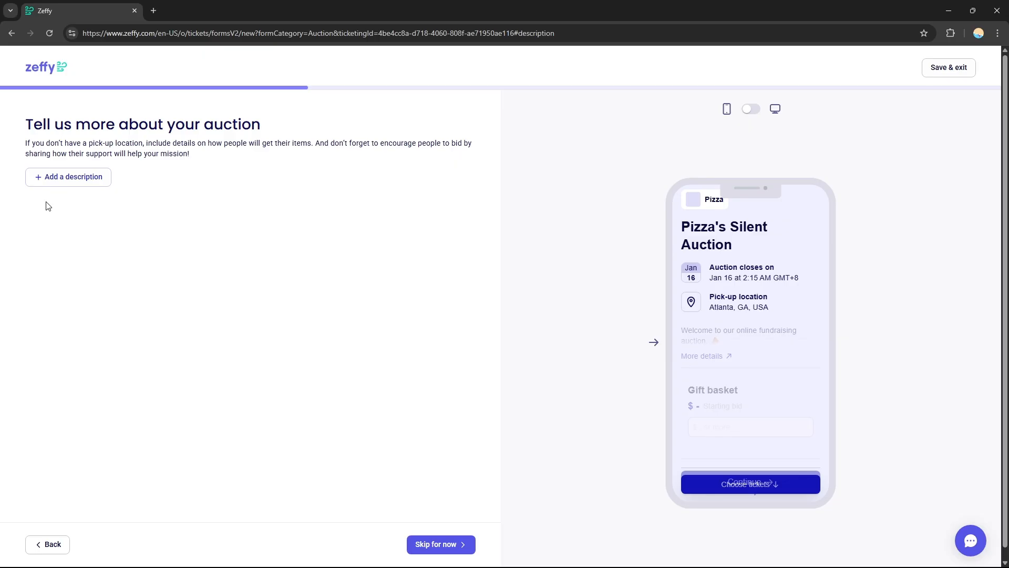
Add the prewritten auction description without changing its text and continue to the color settings.
click(72, 185)
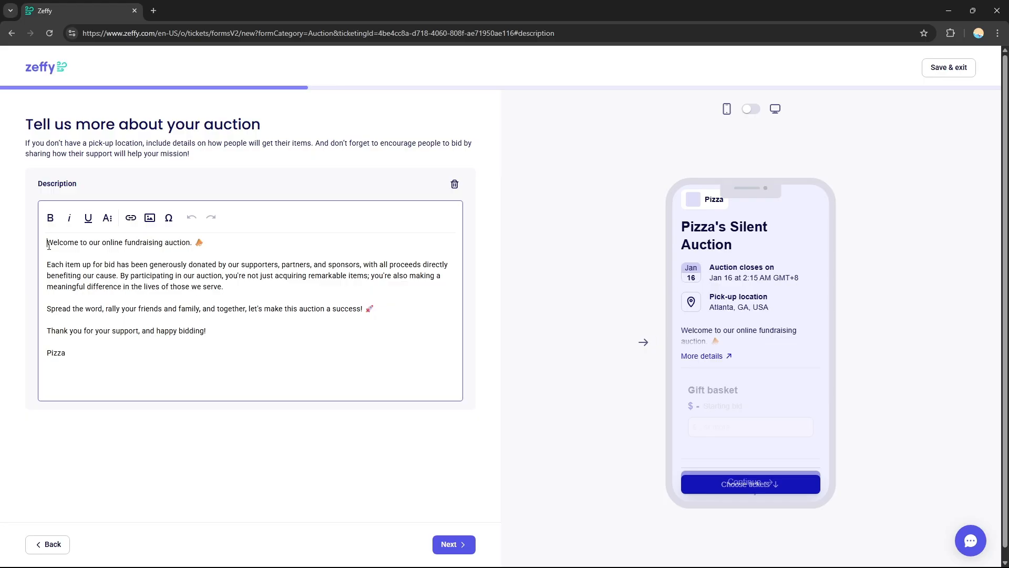
drag(47, 241, 234, 432)
click(100, 354)
click(45, 198)
click(118, 268)
drag(47, 242, 150, 351)
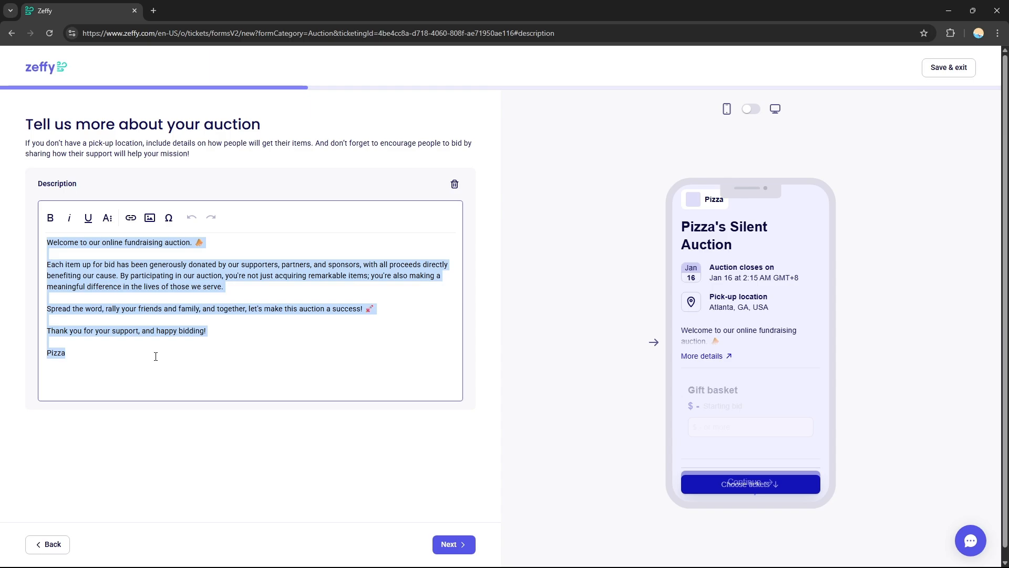
click(169, 342)
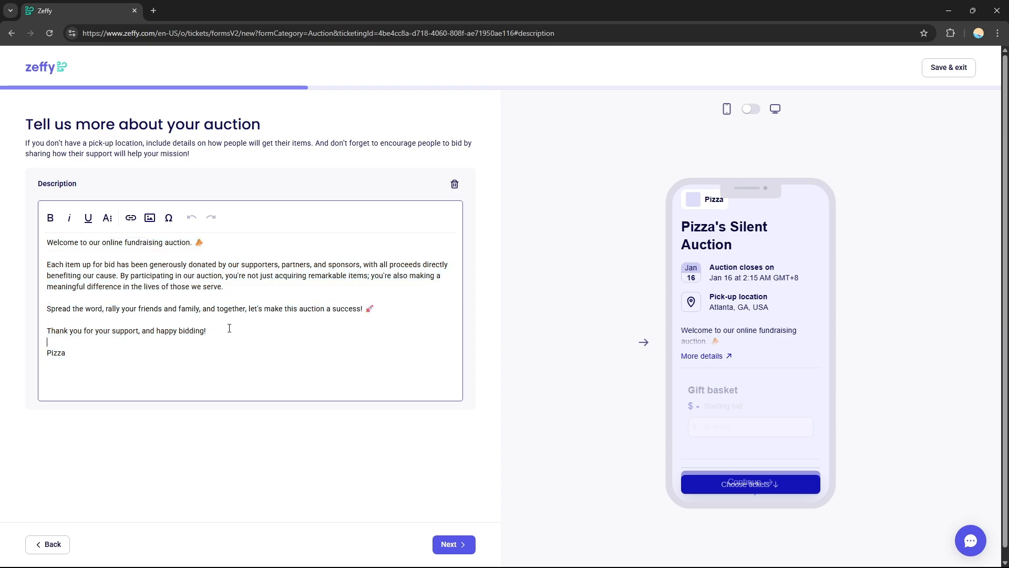
click(81, 265)
click(456, 545)
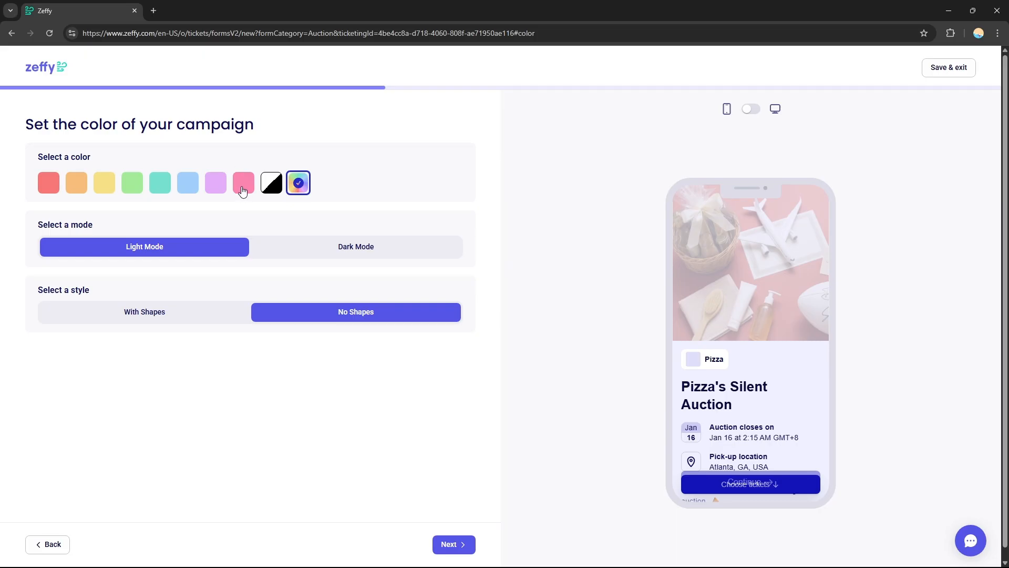
Style the campaign with the red color, Dark Mode and the With Shapes style.
click(52, 190)
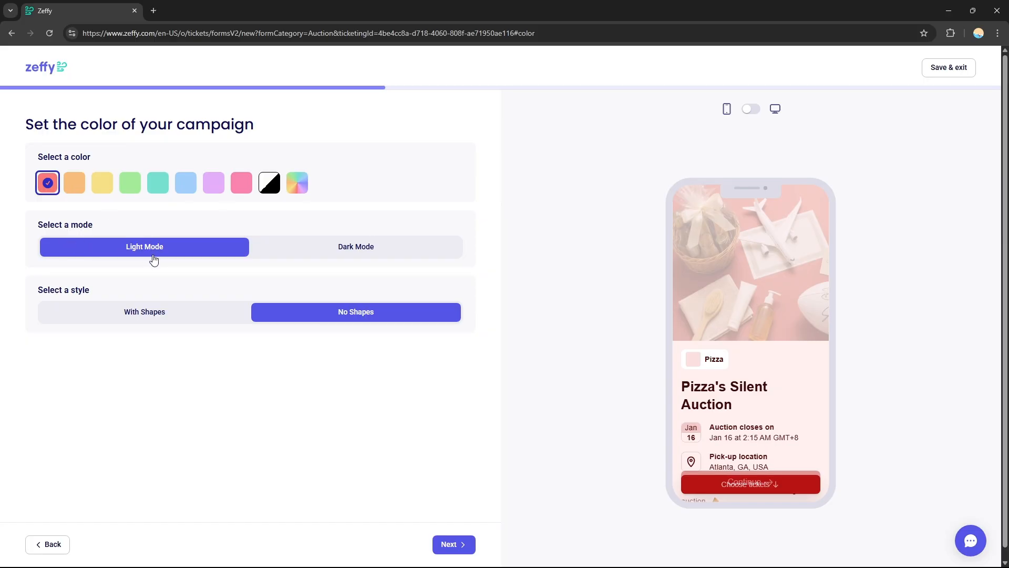
click(356, 253)
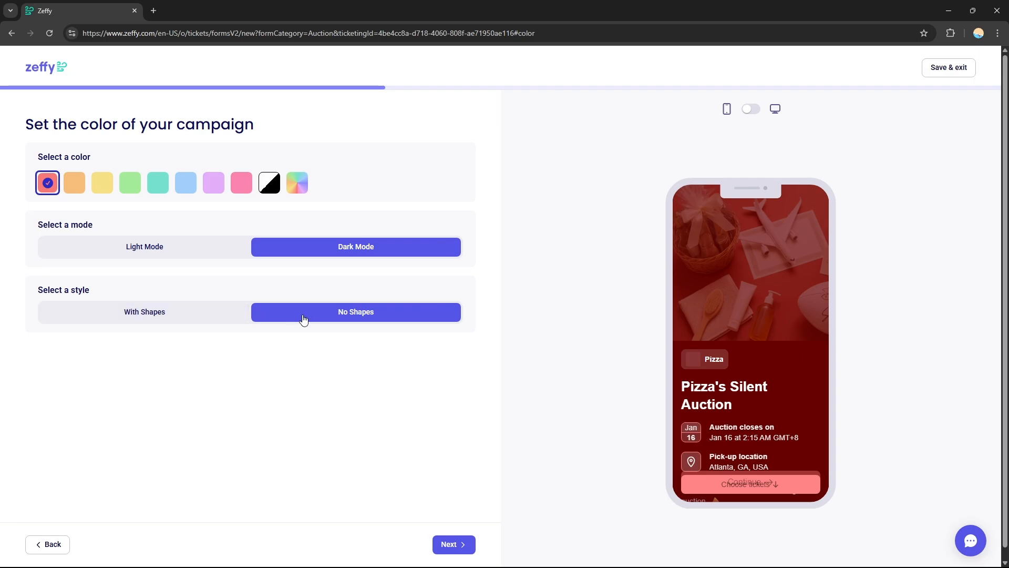
click(198, 317)
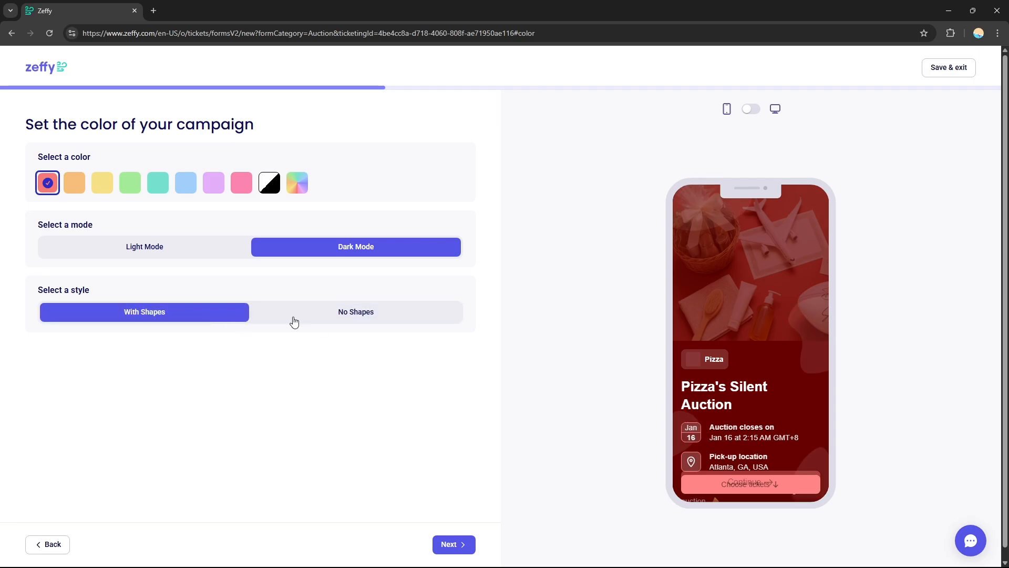
click(463, 547)
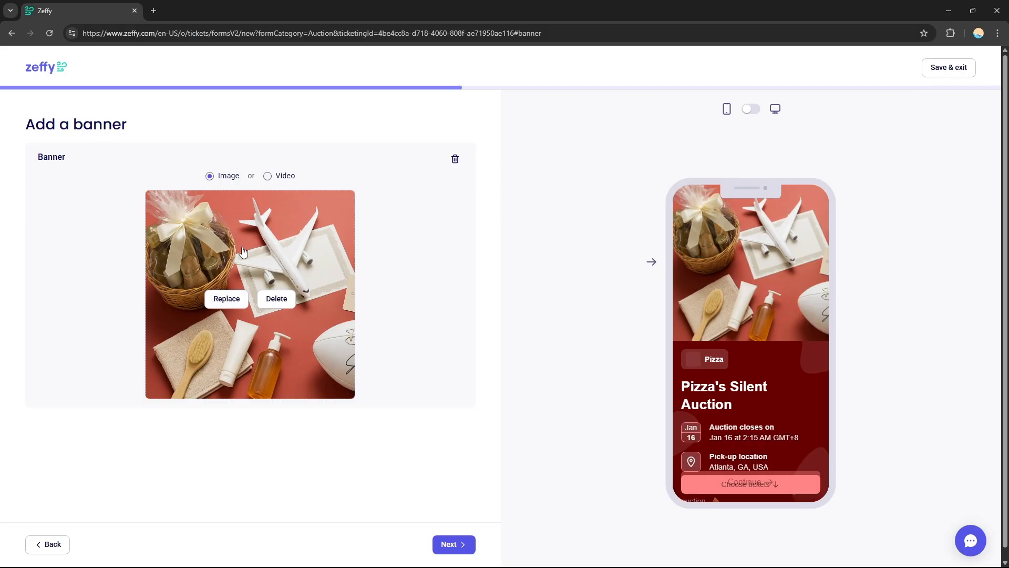
Switch the banner type to Video and back to Image, and use the library's cheering brain illustration as the banner.
click(267, 176)
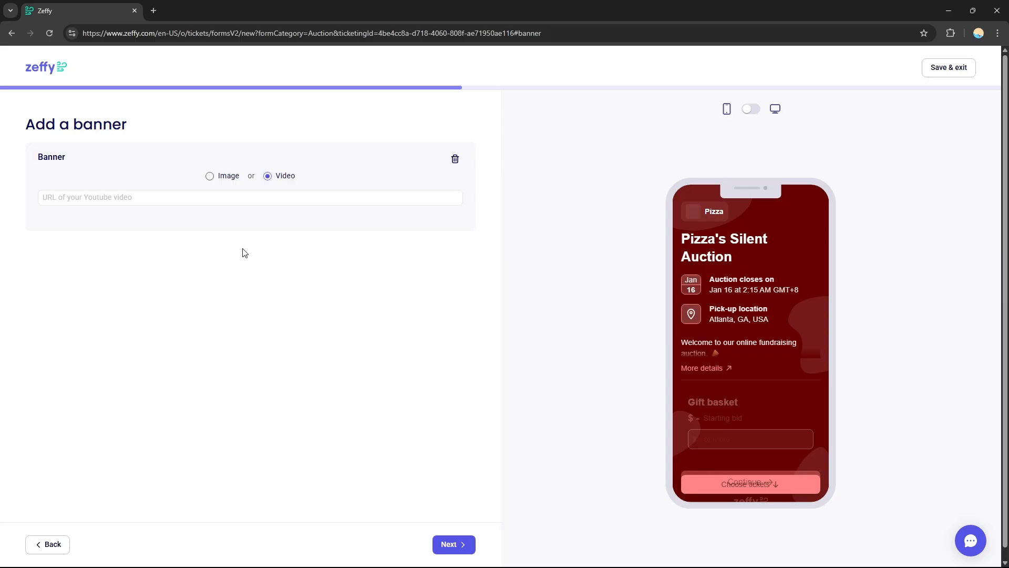
click(190, 204)
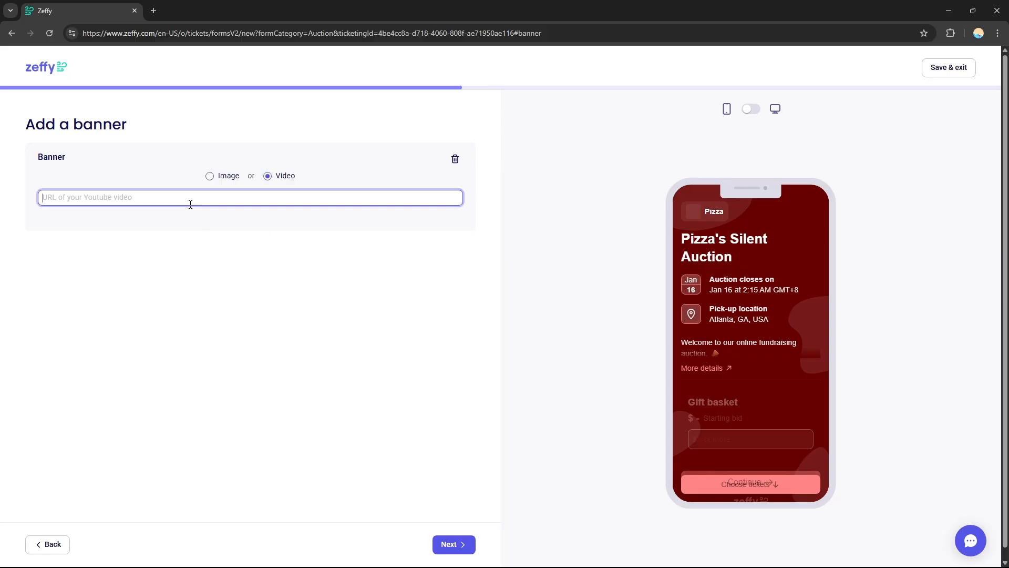
click(210, 176)
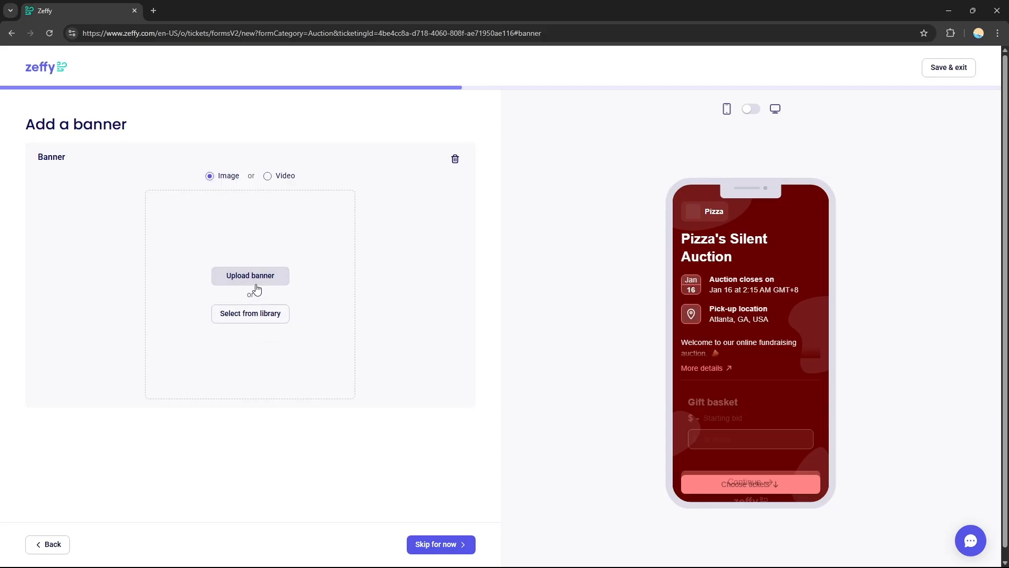
click(271, 315)
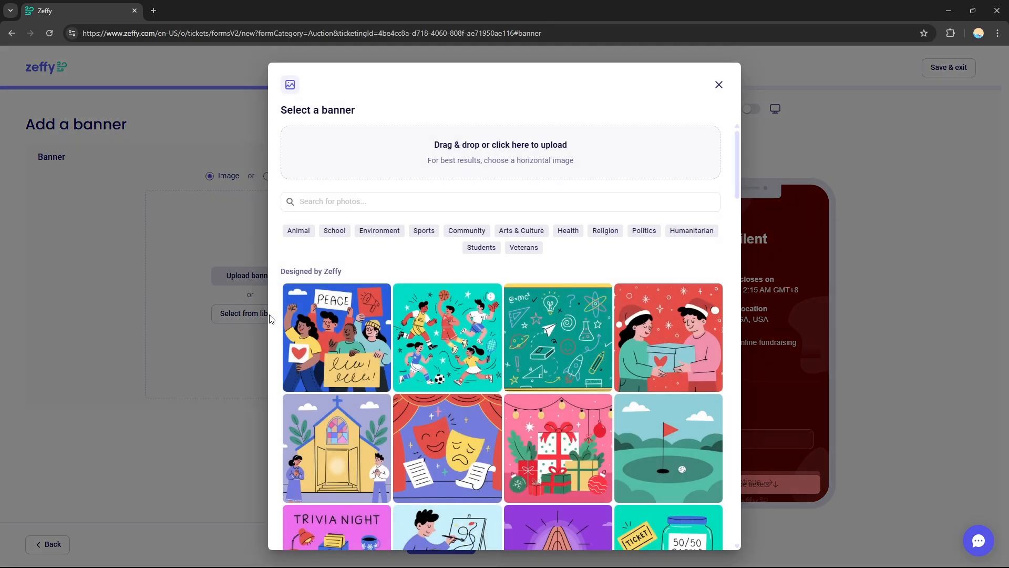
drag(737, 172, 729, 484)
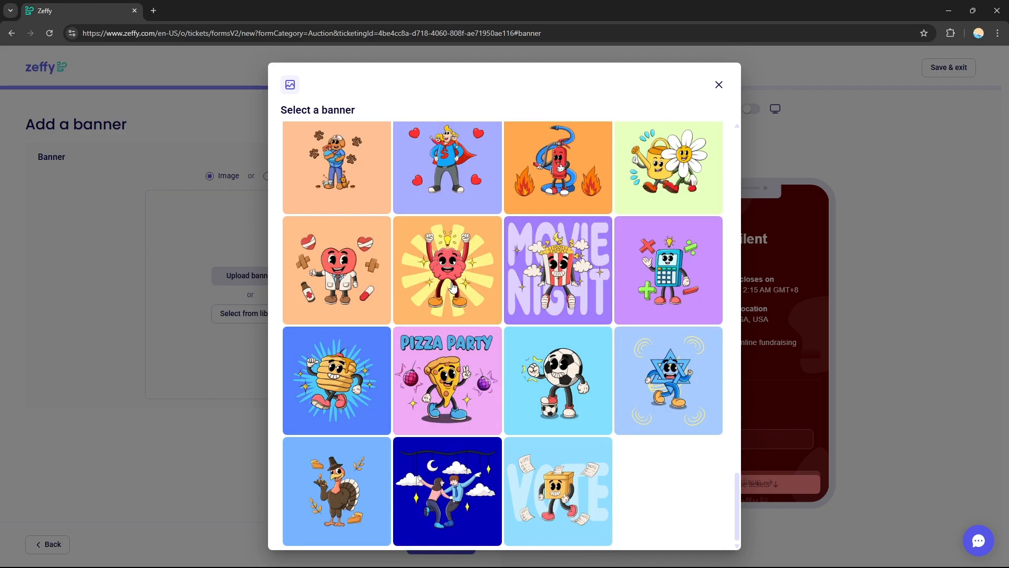
click(453, 288)
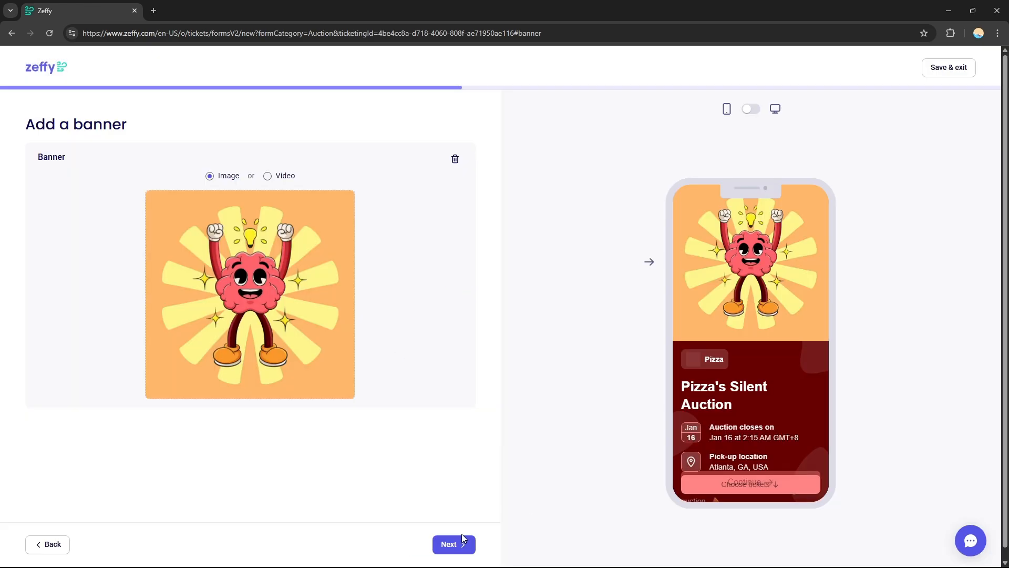
click(448, 545)
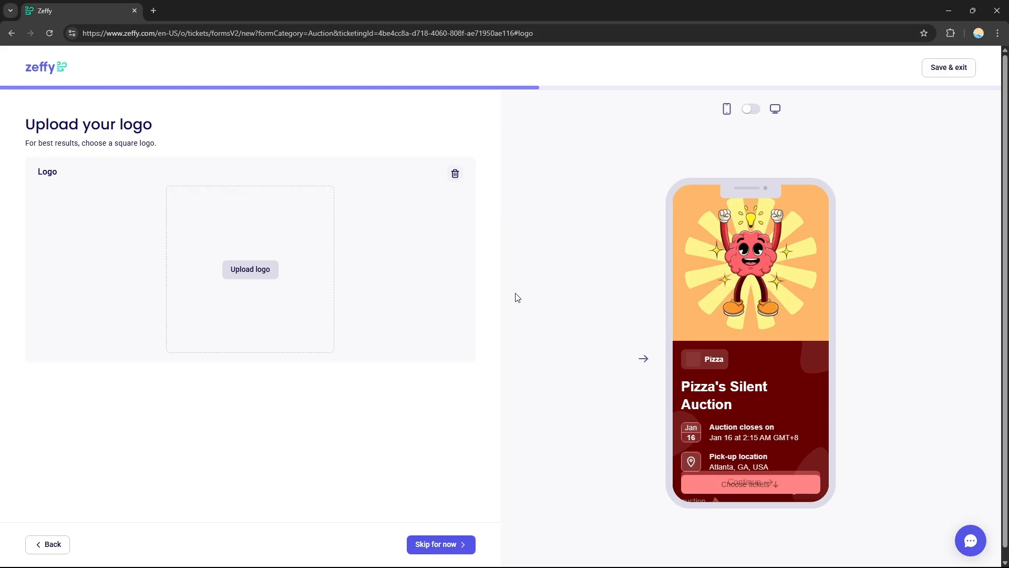
Skip the logo upload and add two blank items after the Gift basket in the auction item list.
click(456, 544)
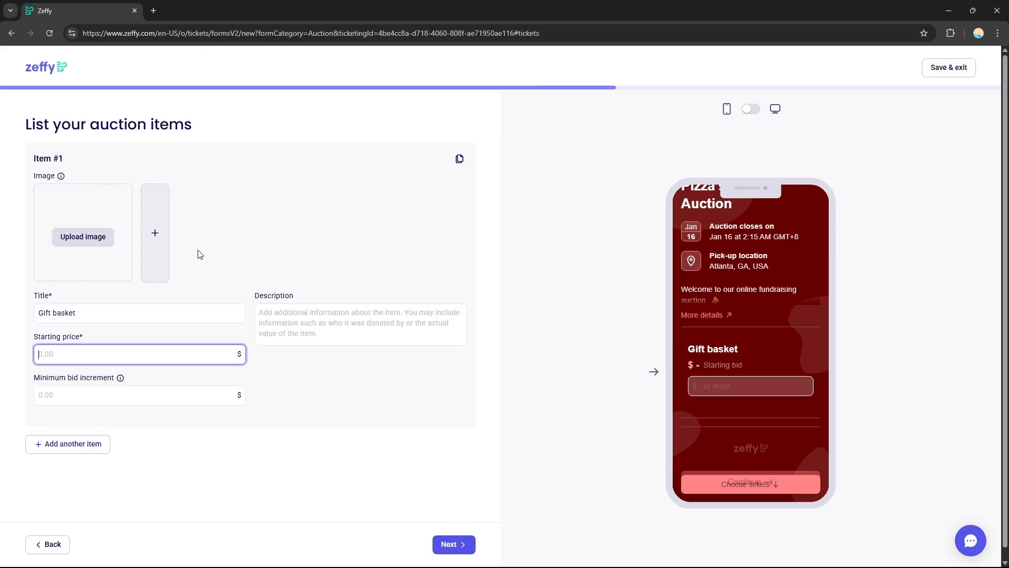
click(89, 445)
scroll(508, 265, up, 4)
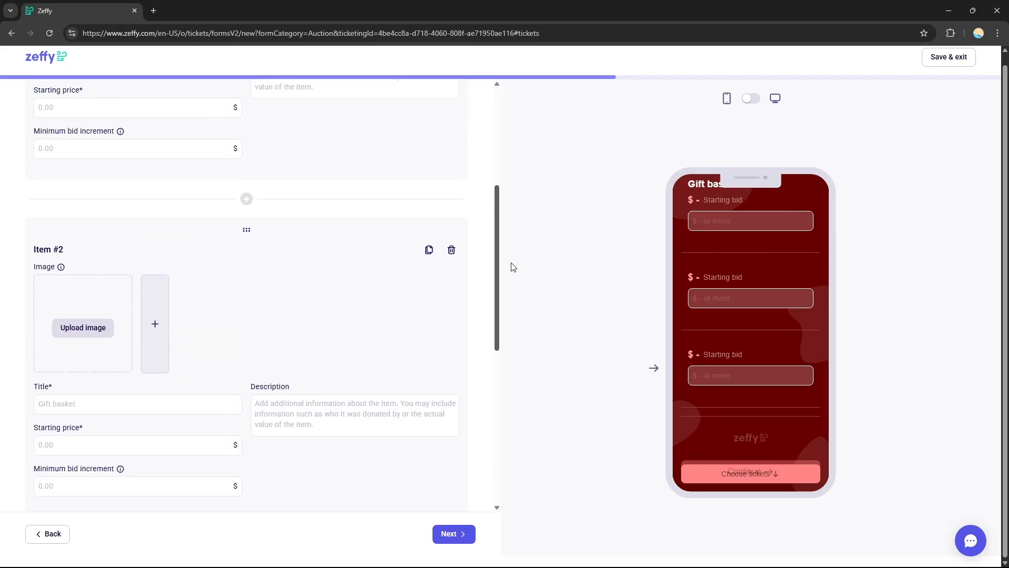
drag(523, 222, 468, 12)
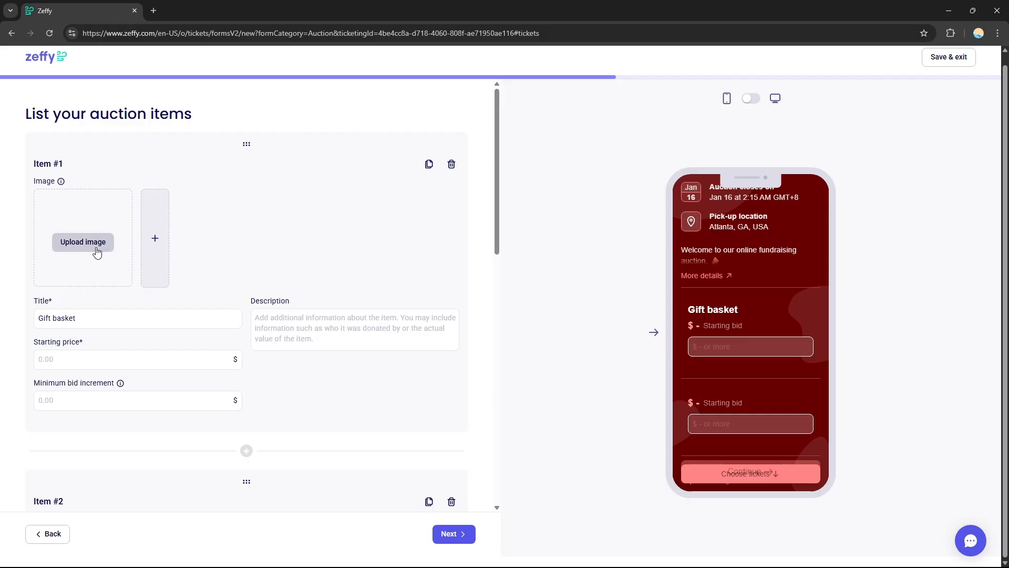
Give the Gift basket item a starting price of $100 and a minimum bid increment of $100.
click(79, 318)
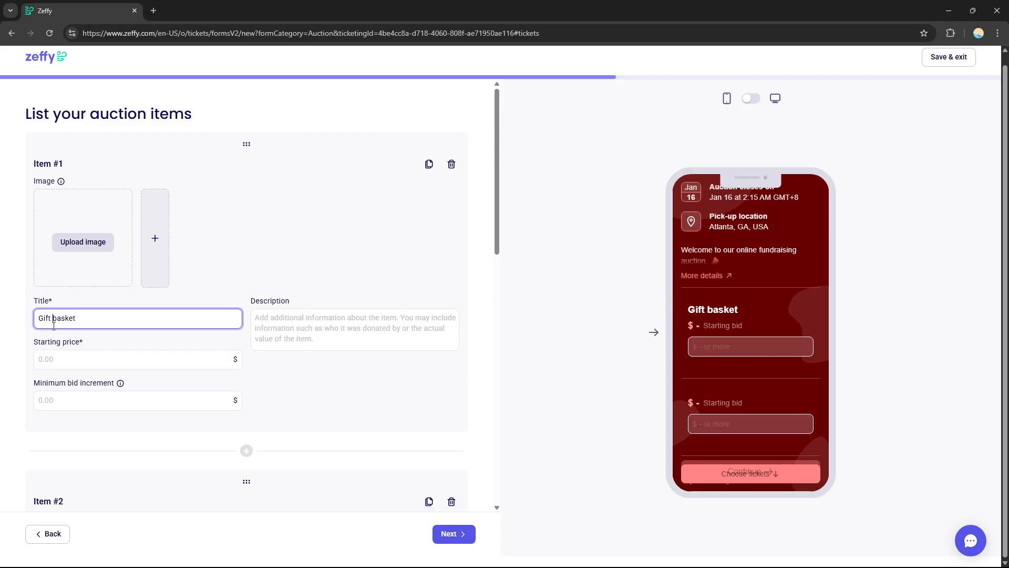
click(104, 360)
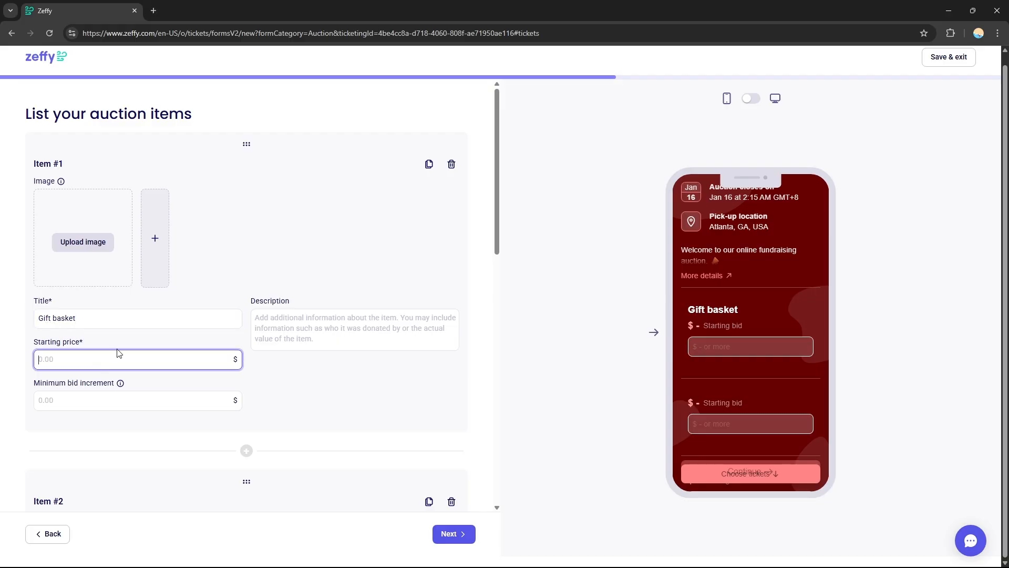
text(100)
click(95, 405)
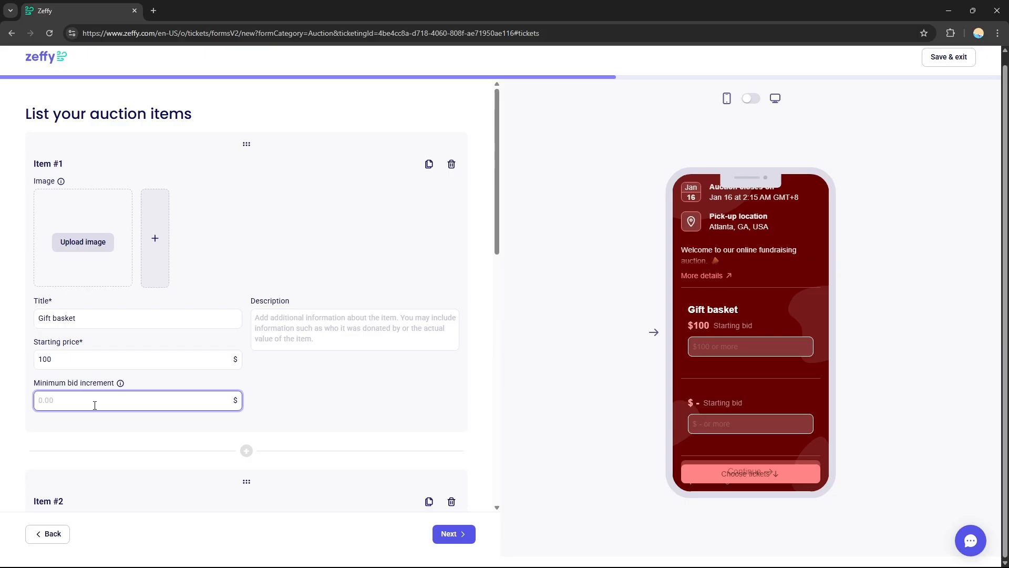
text(100)
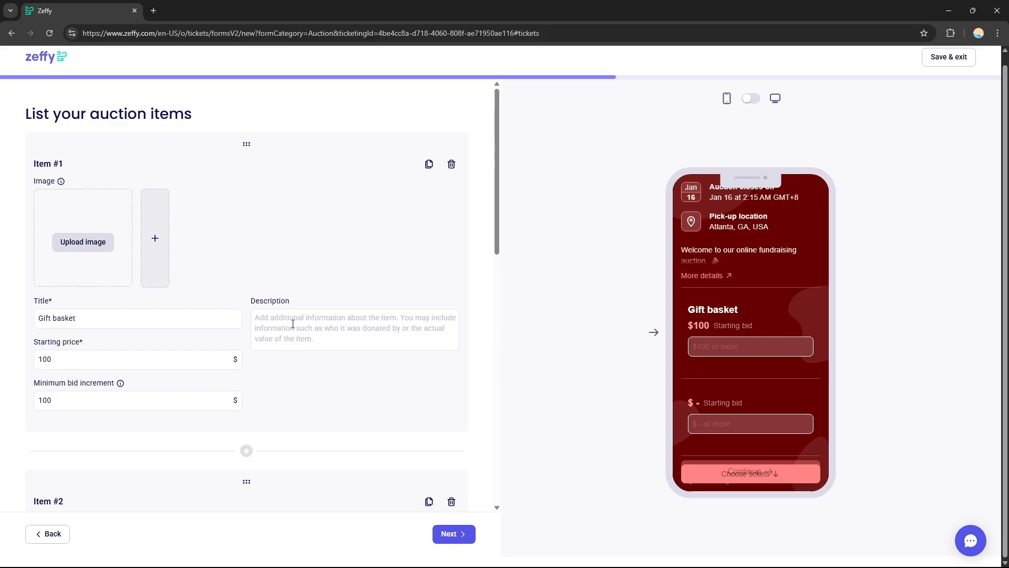
Leave the Gift basket's description empty and continue to the custom questions.
click(292, 324)
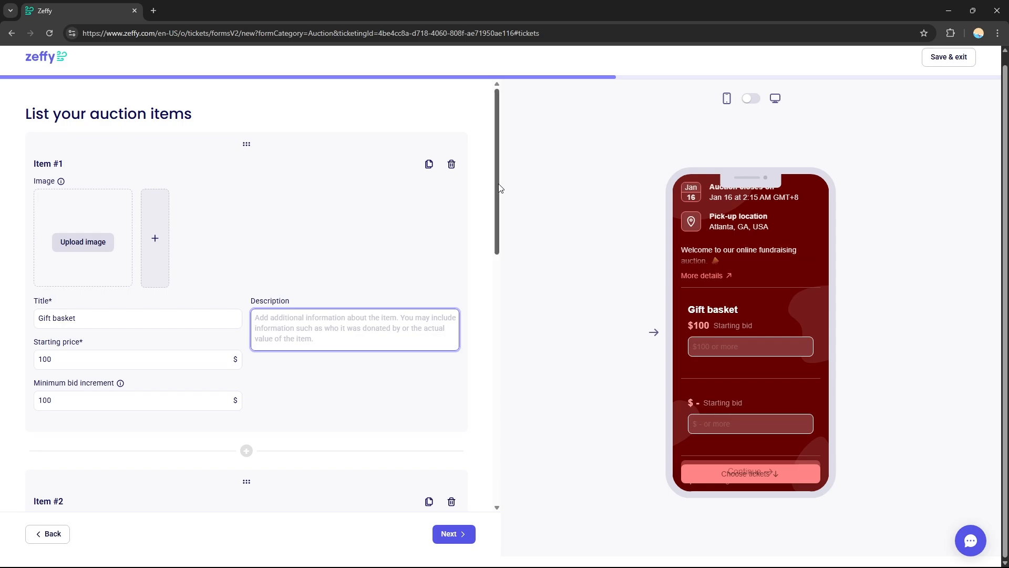
mouse_move(498, 186)
mouse_down()
mouse_move(501, 211)
mouse_move(499, 187)
mouse_up()
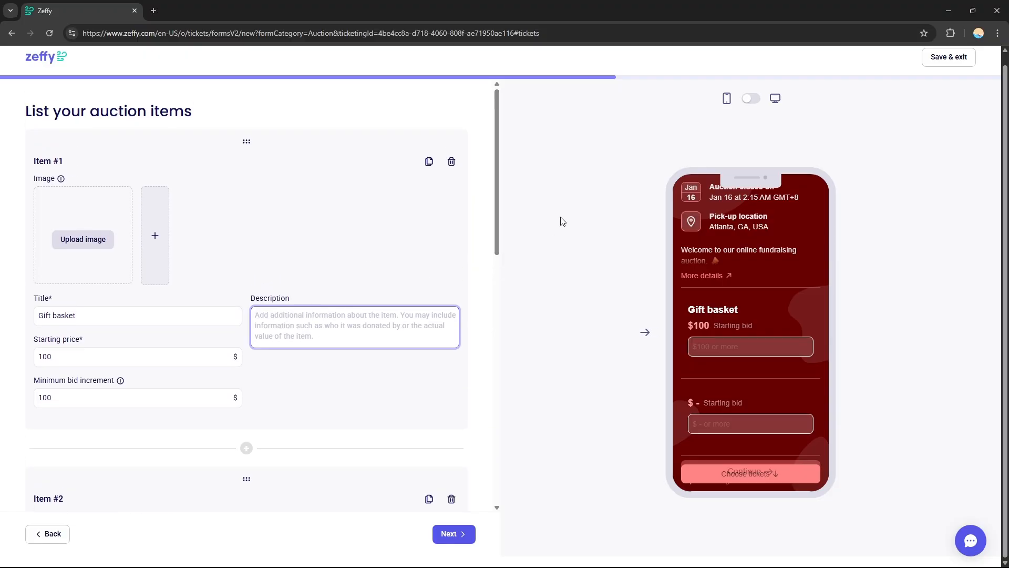
mouse_move(496, 187)
mouse_down()
mouse_move(505, 261)
mouse_move(487, 164)
mouse_move(510, 244)
mouse_move(500, 385)
mouse_move(479, 317)
mouse_move(478, 180)
mouse_up()
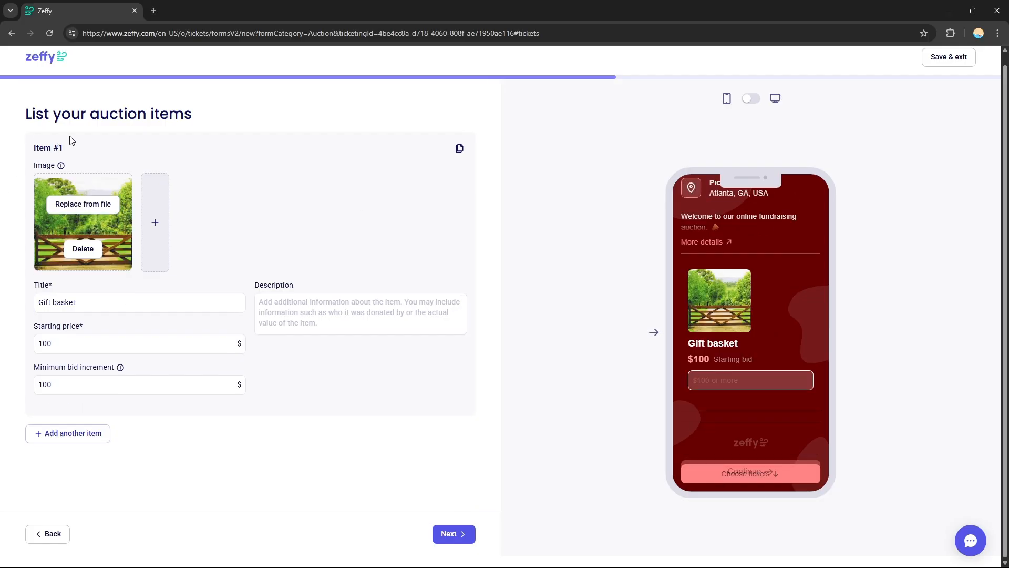
click(457, 535)
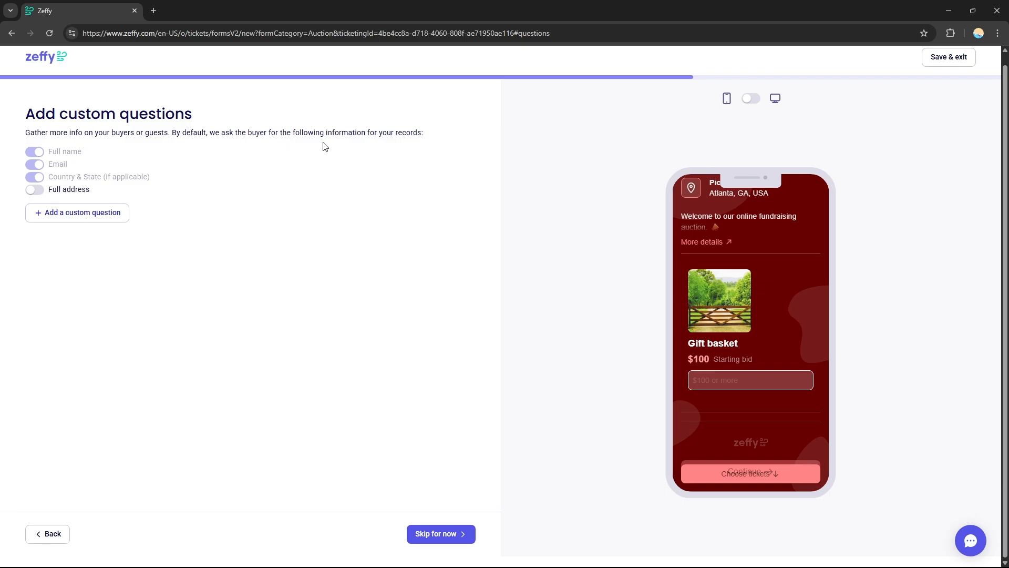
Add the Buyer Only question "How did you hear about our auction?" with the Short answer format and continue to the winners' email.
mouse_move(45, 156)
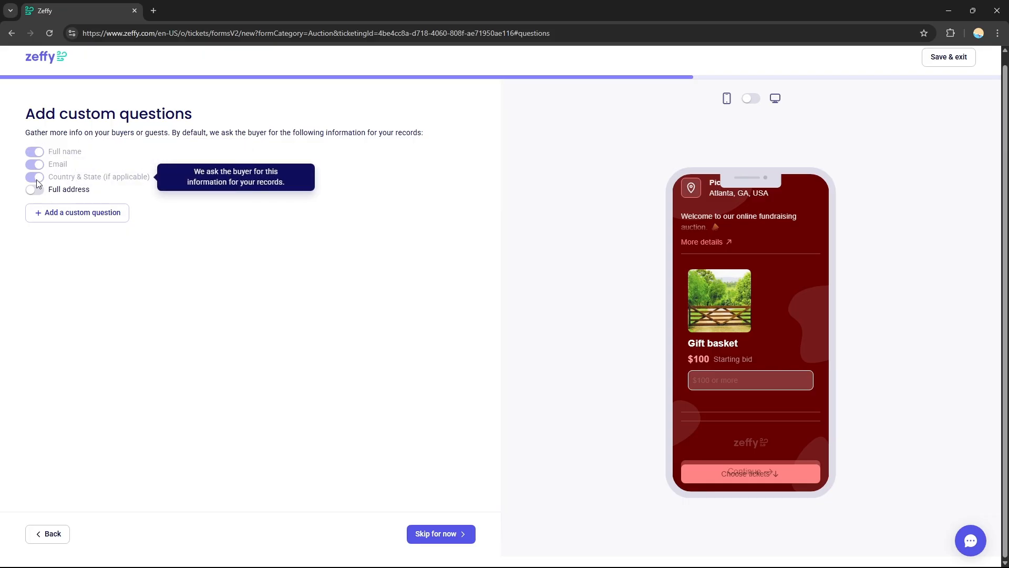
click(98, 214)
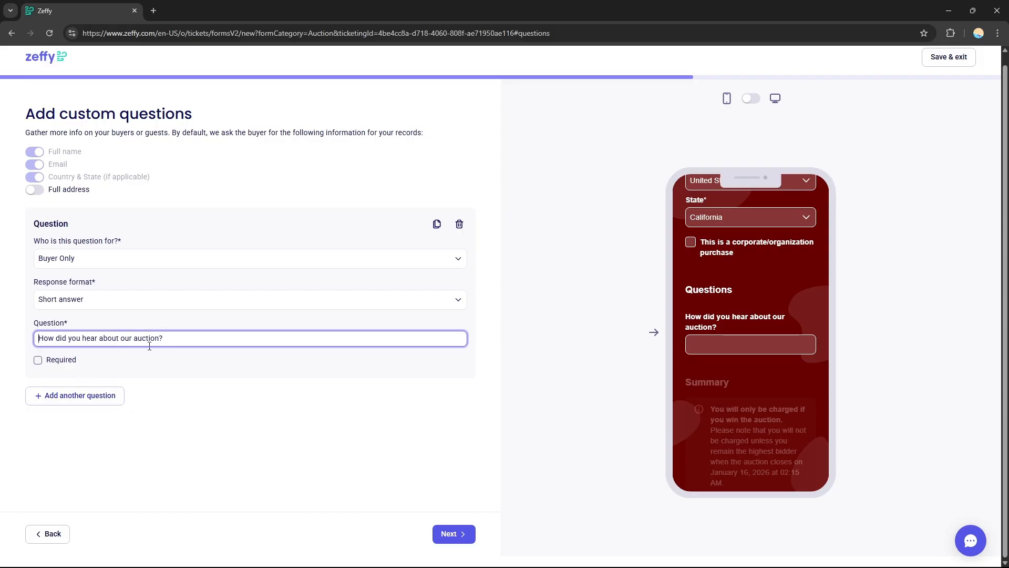
click(131, 301)
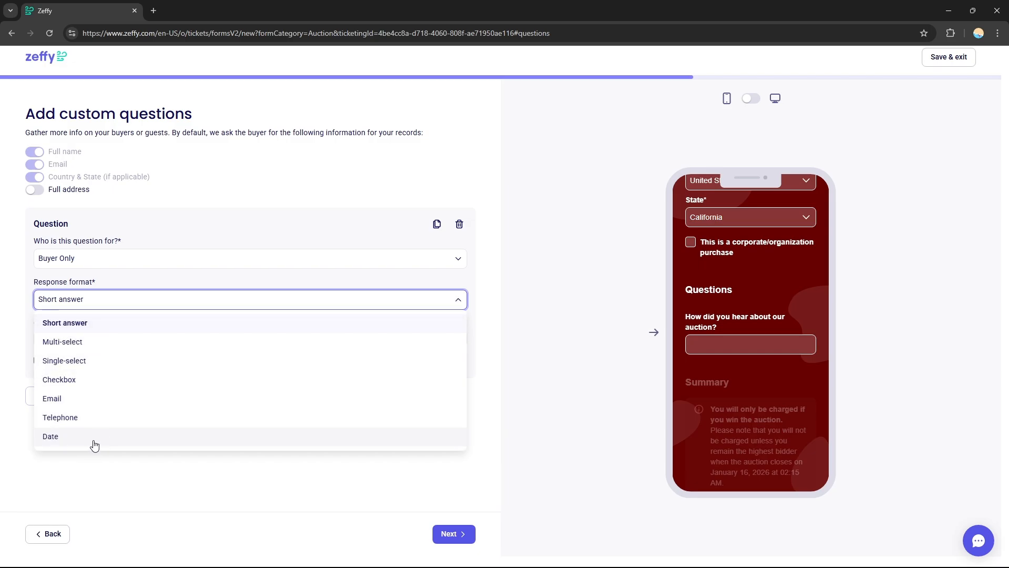
click(176, 475)
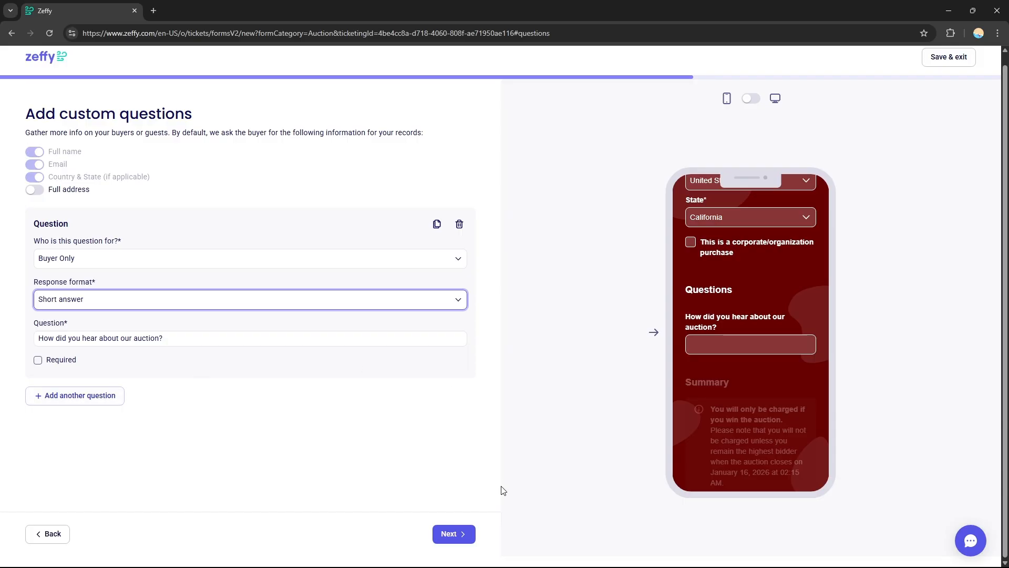
click(450, 534)
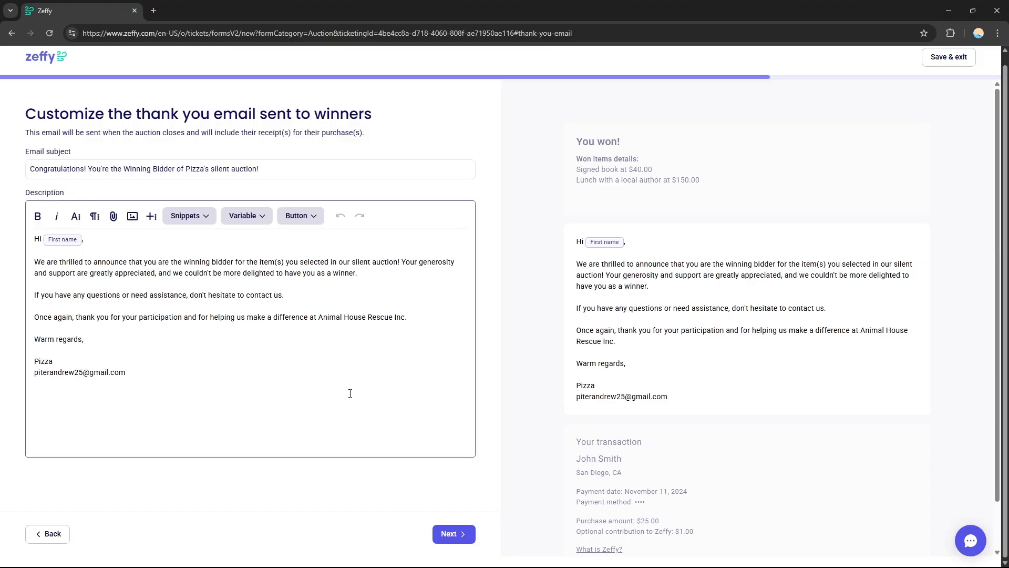
Keep the prewritten subject and message of the winners' thank you email and continue to the email for non-winning bidders.
double_click(79, 168)
click(80, 168)
click(125, 330)
key(ctrl+a)
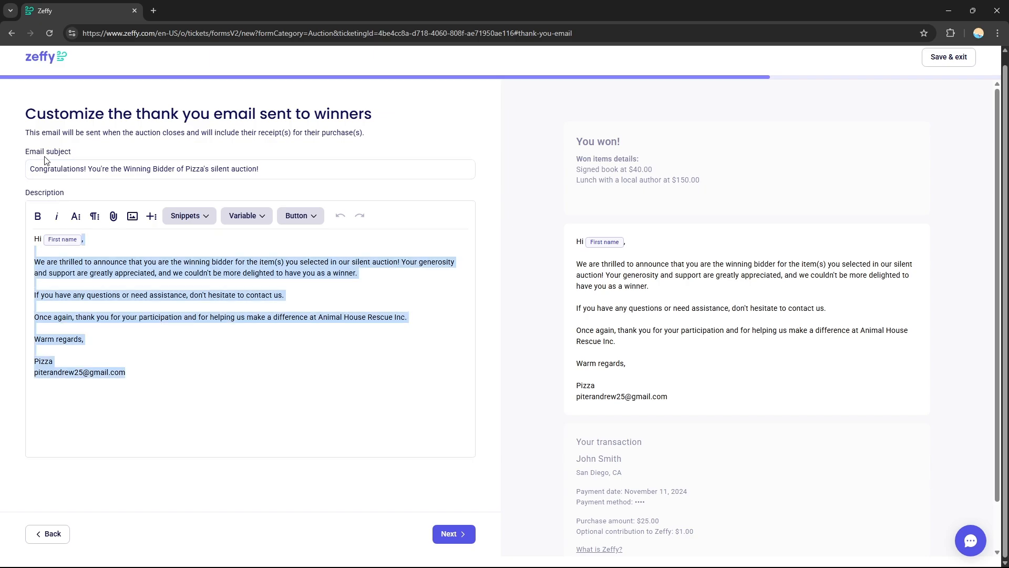
click(152, 343)
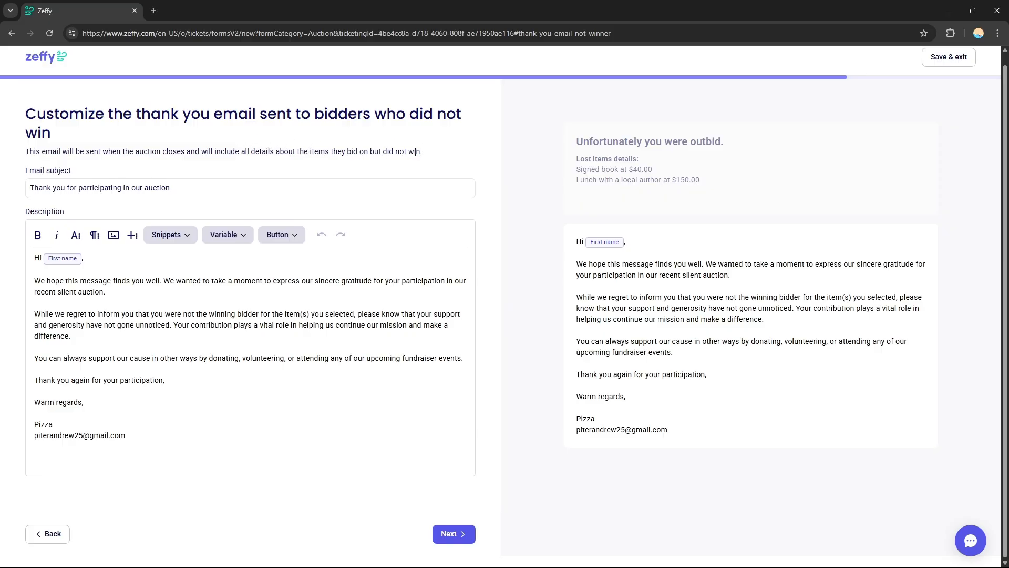
Keep the prewritten subject and message of the email for bidders who did not win and continue to the advanced settings.
click(108, 188)
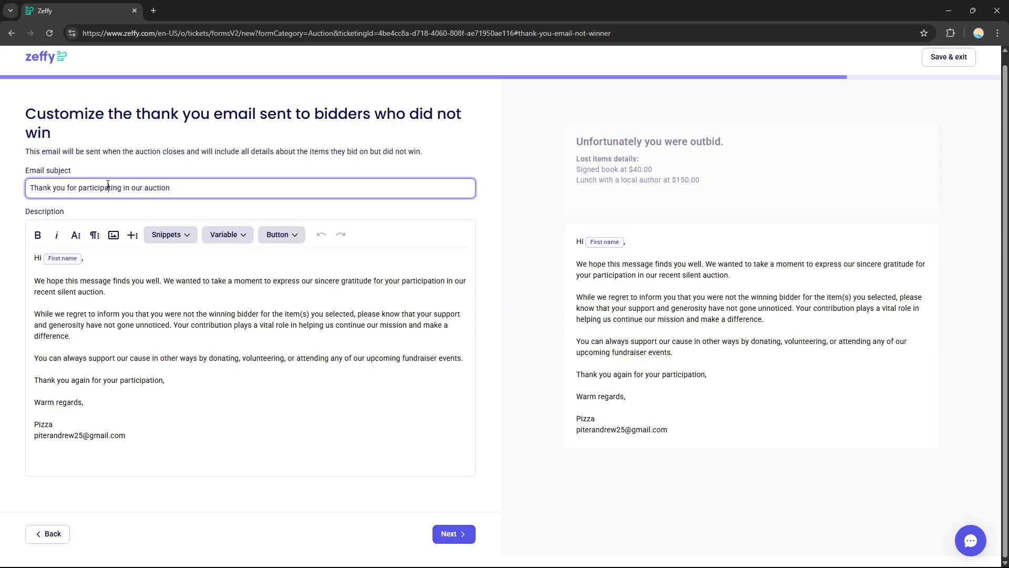
drag(173, 429, 74, 196)
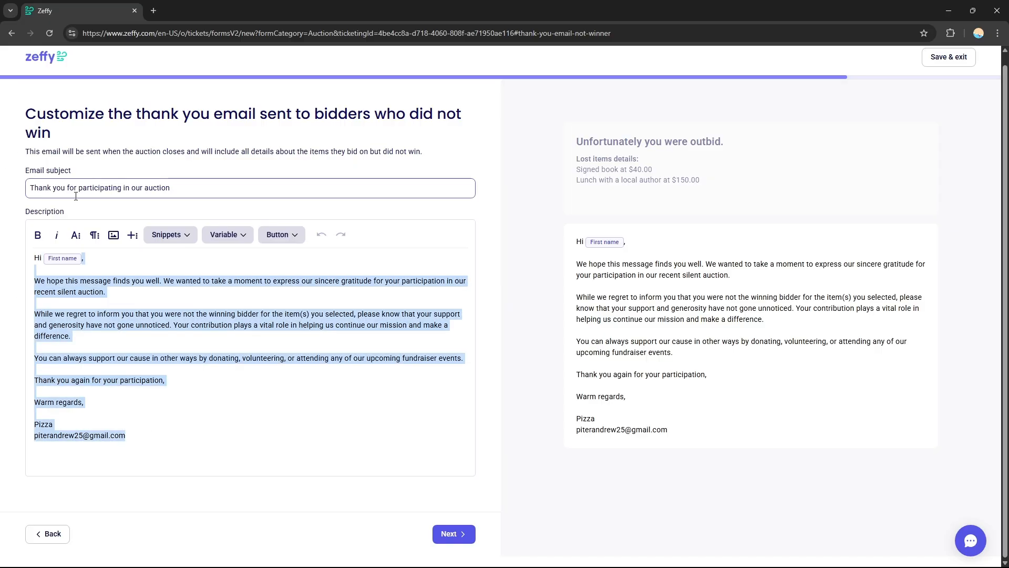
click(529, 462)
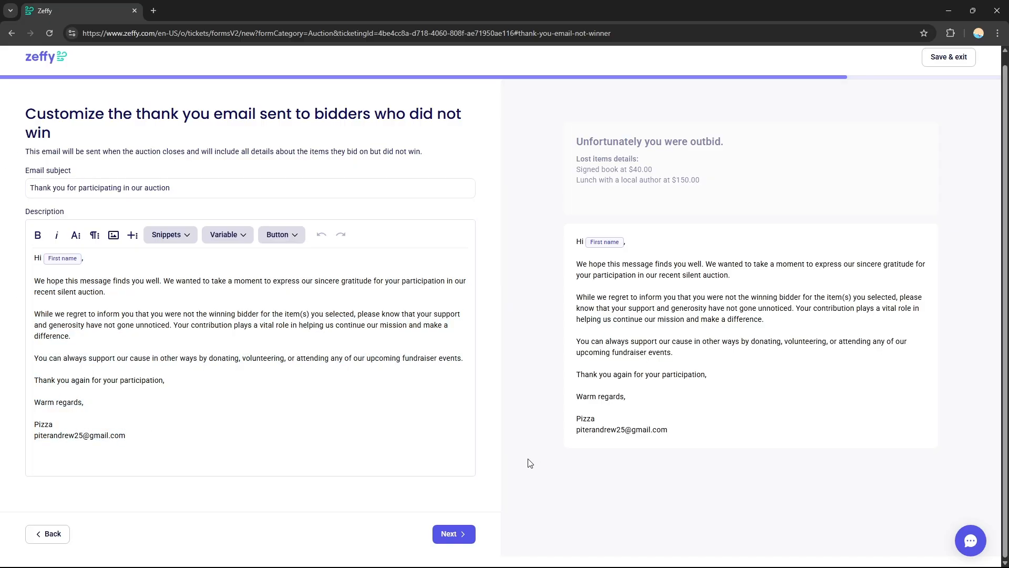
click(453, 533)
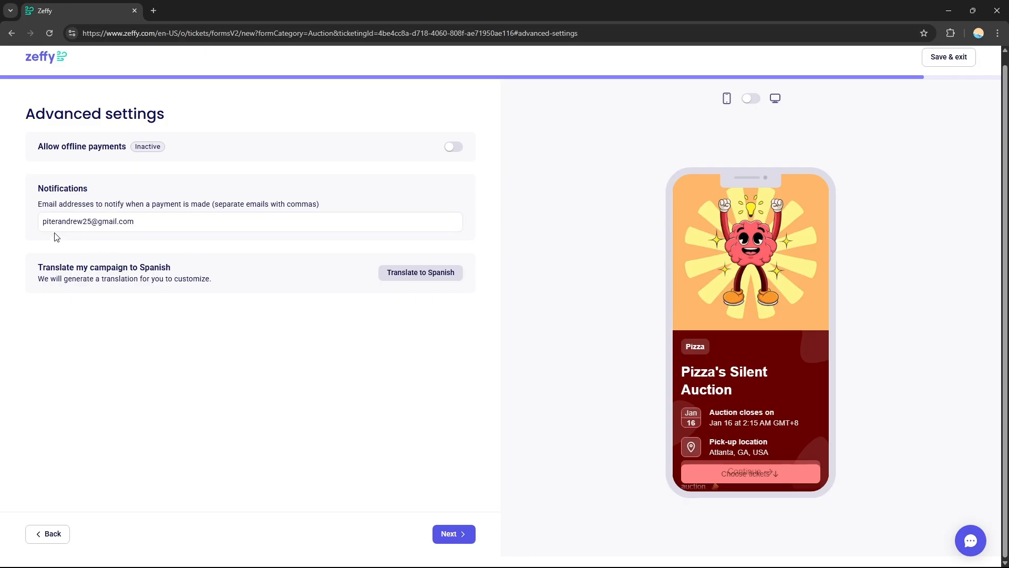
Keep the prefilled notification email address and leave offline payments inactive, finishing the auction setup.
click(78, 227)
triple_click(78, 227)
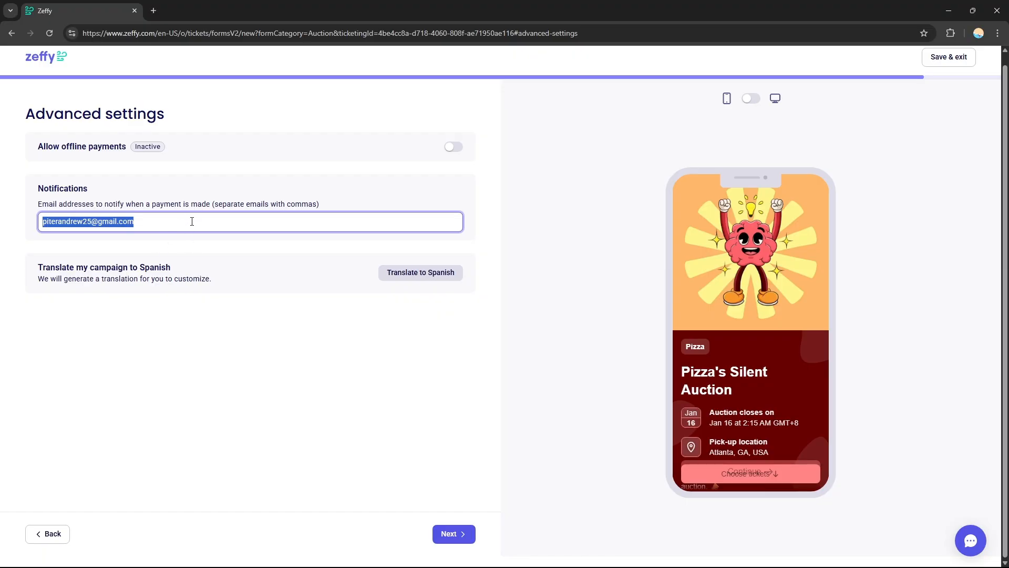
click(205, 251)
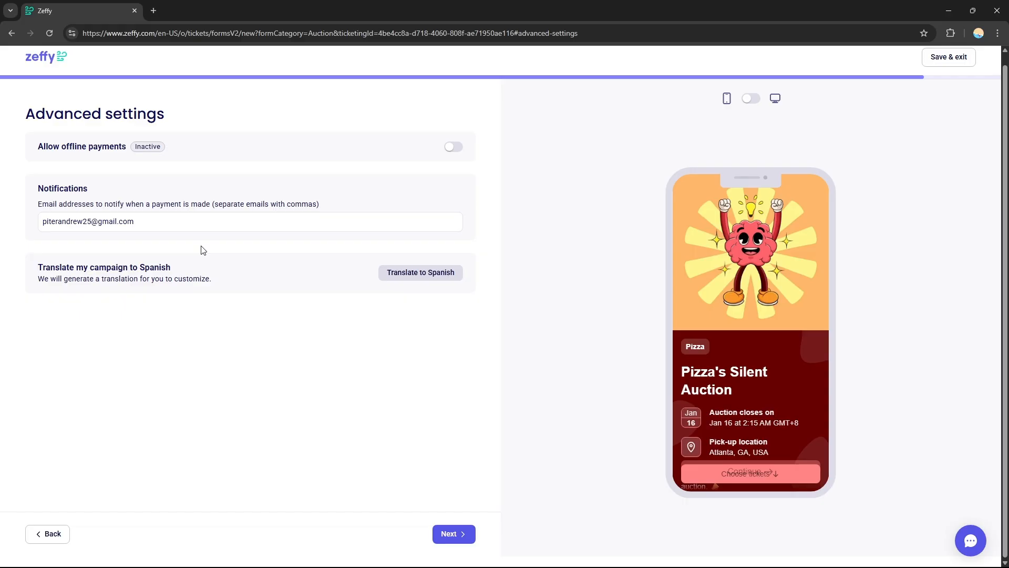
click(452, 535)
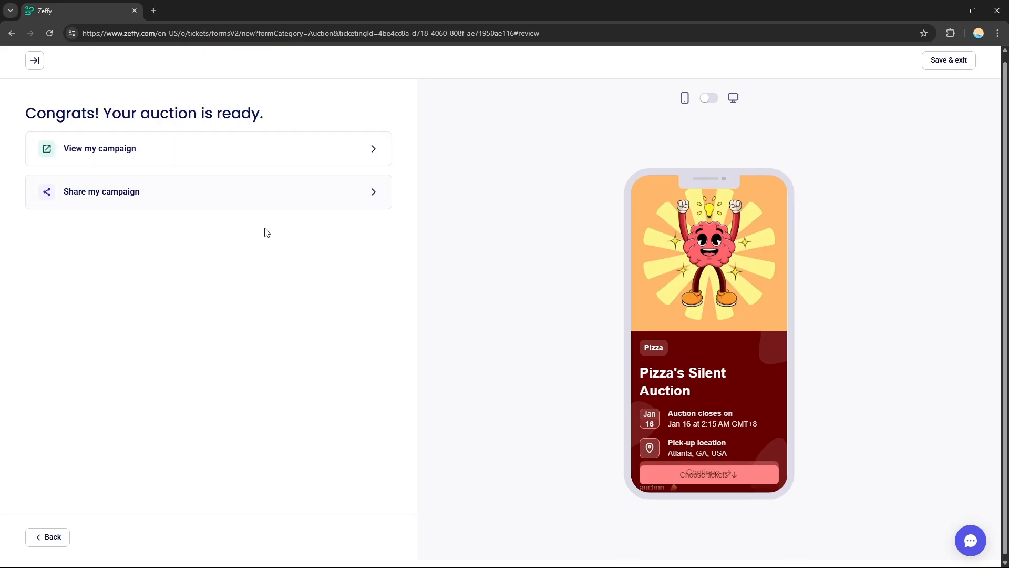
Copy the campaign's sharing link and close the sharing dialog.
click(371, 193)
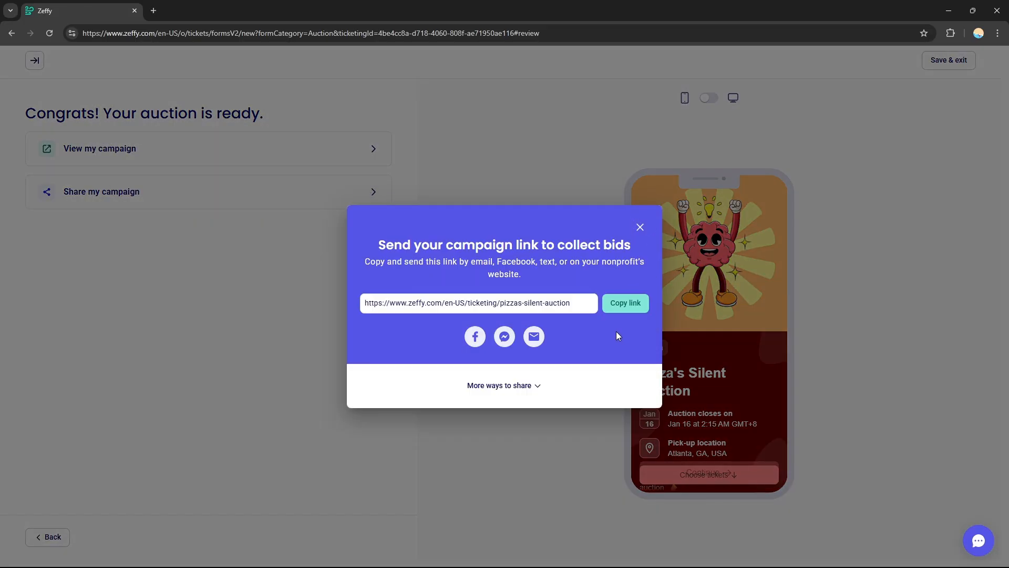
click(615, 303)
click(572, 151)
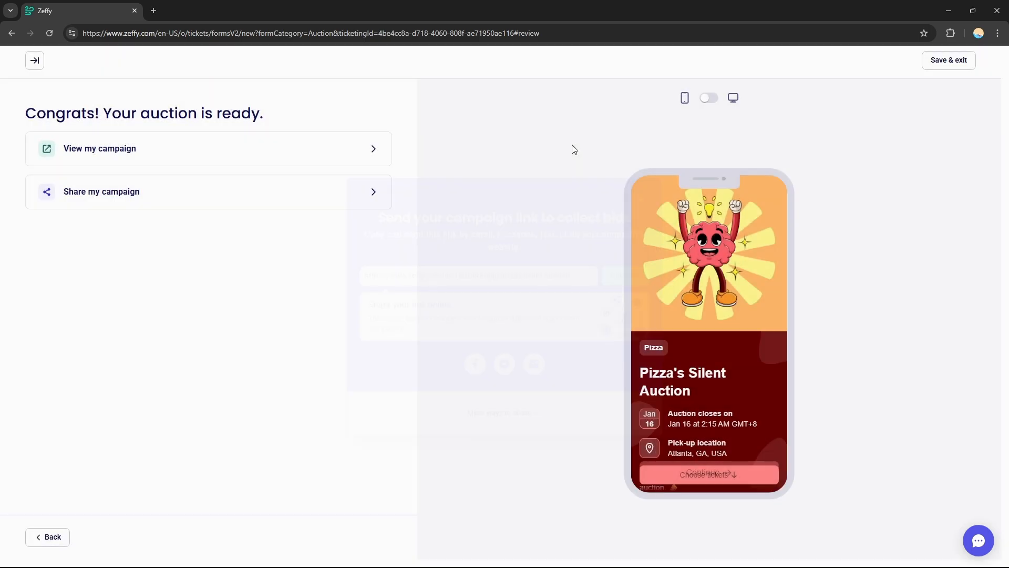
View the finished campaign page and check its banner, closing date, pick-up location and Gift basket item.
click(230, 156)
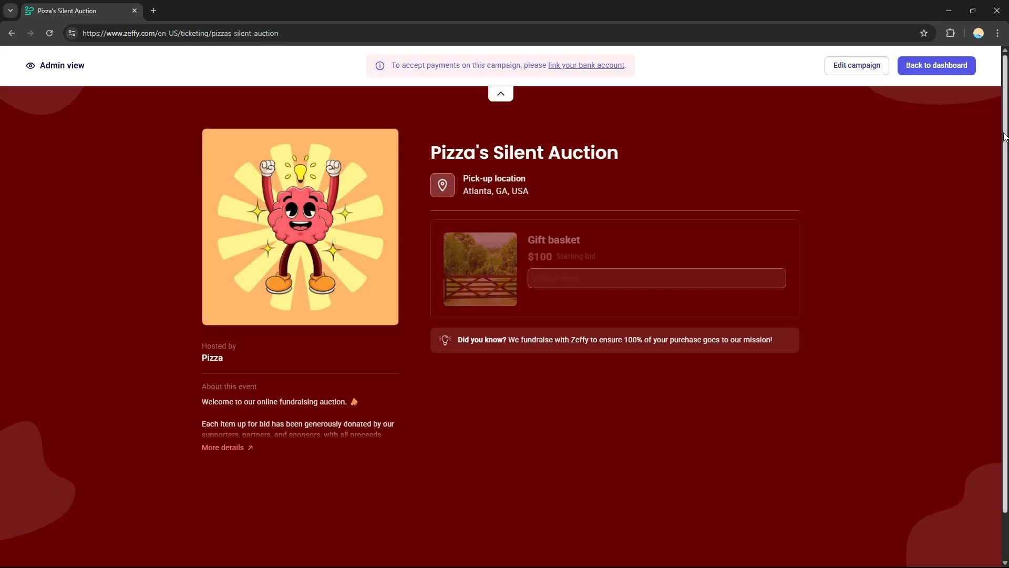
drag(1008, 124, 1008, 205)
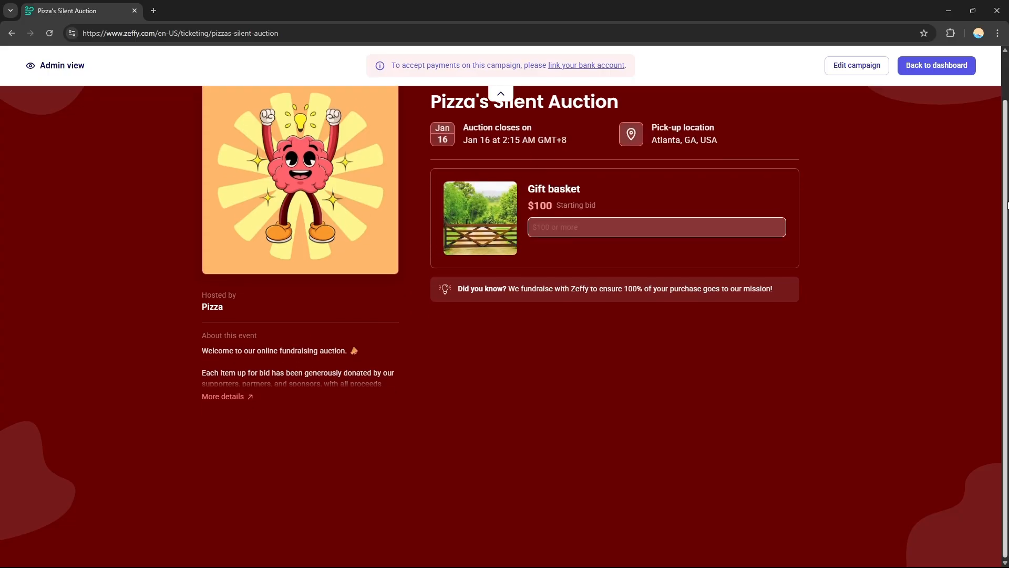
scroll(1007, 205, up, 1)
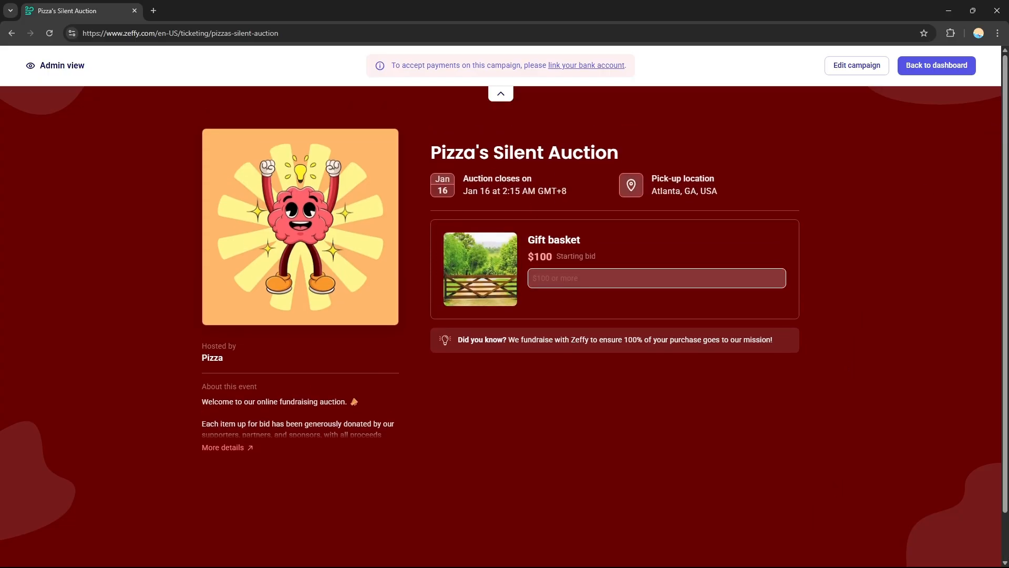